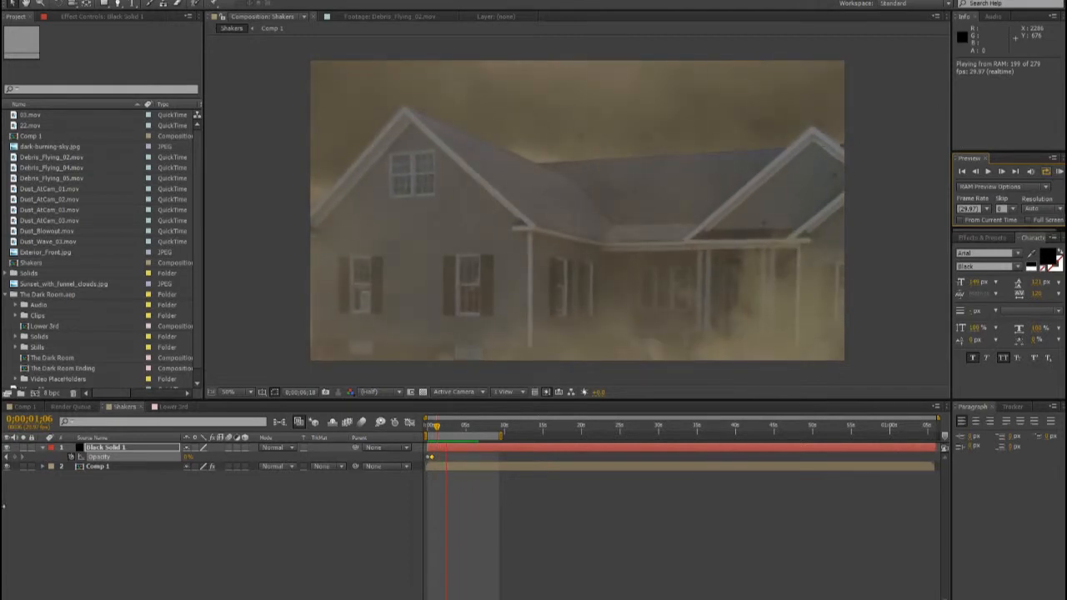
Create a new 1920 x 1080 composition and place Exterior_Front.jpg in it.
key("space")
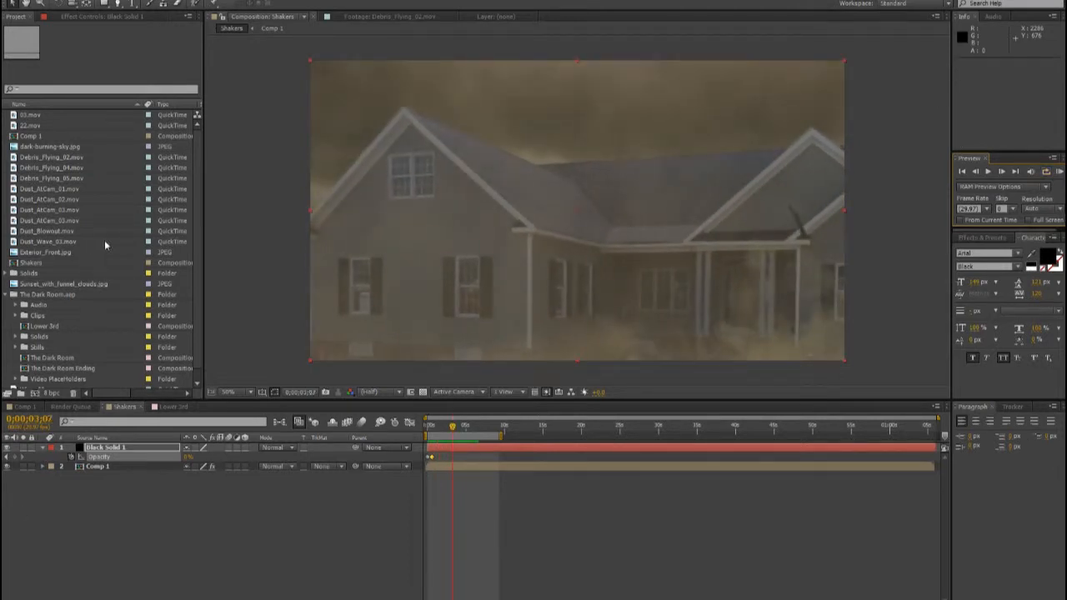
scroll(105, 244, "down", 1)
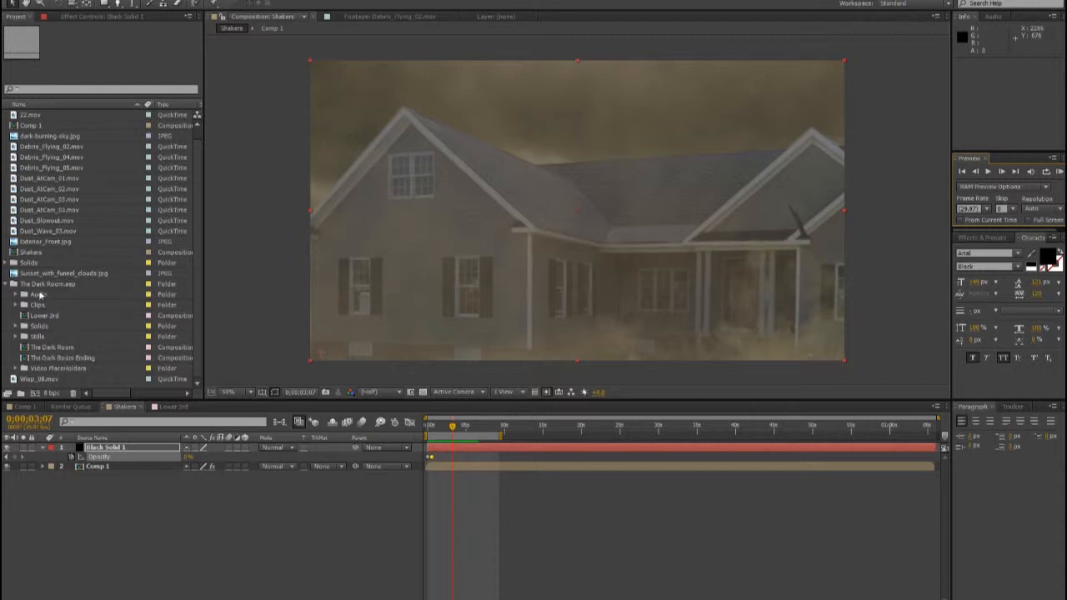
scroll(36, 287, "up", 1)
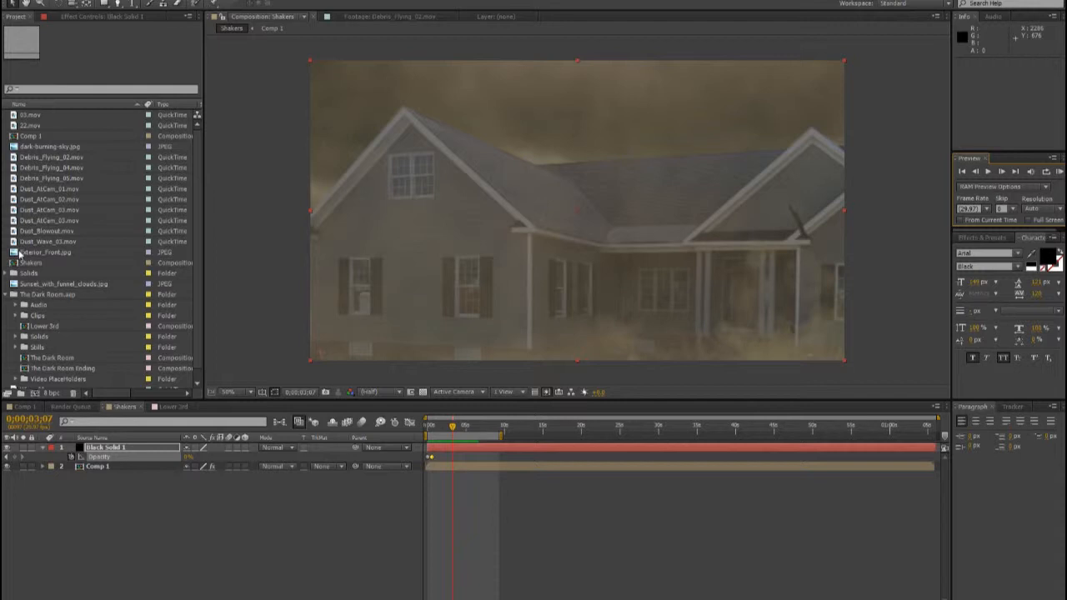
left_click(15, 253)
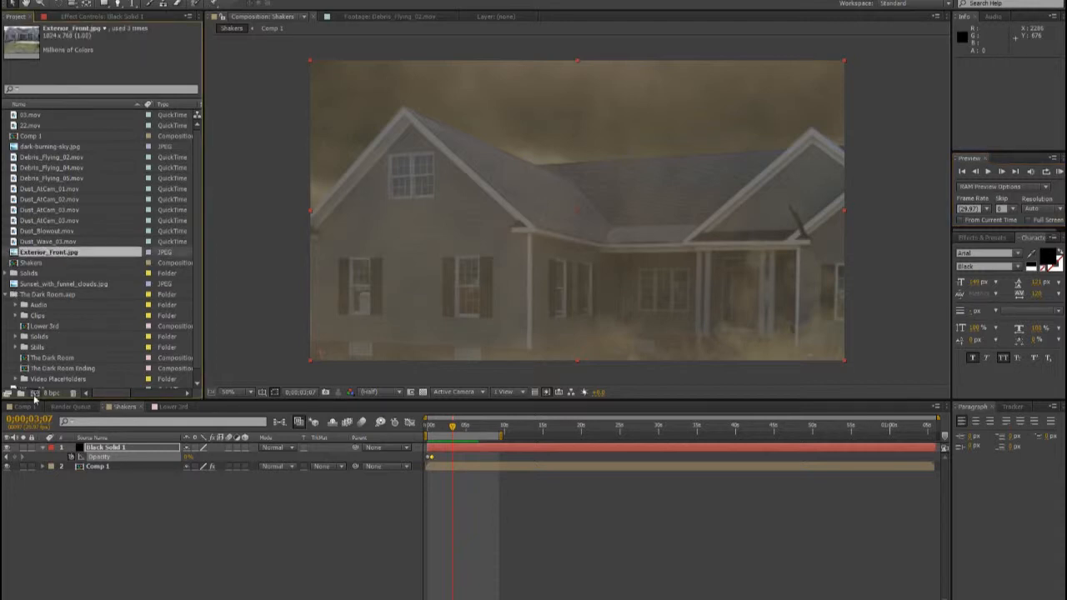
left_click(34, 394)
left_click(193, 221)
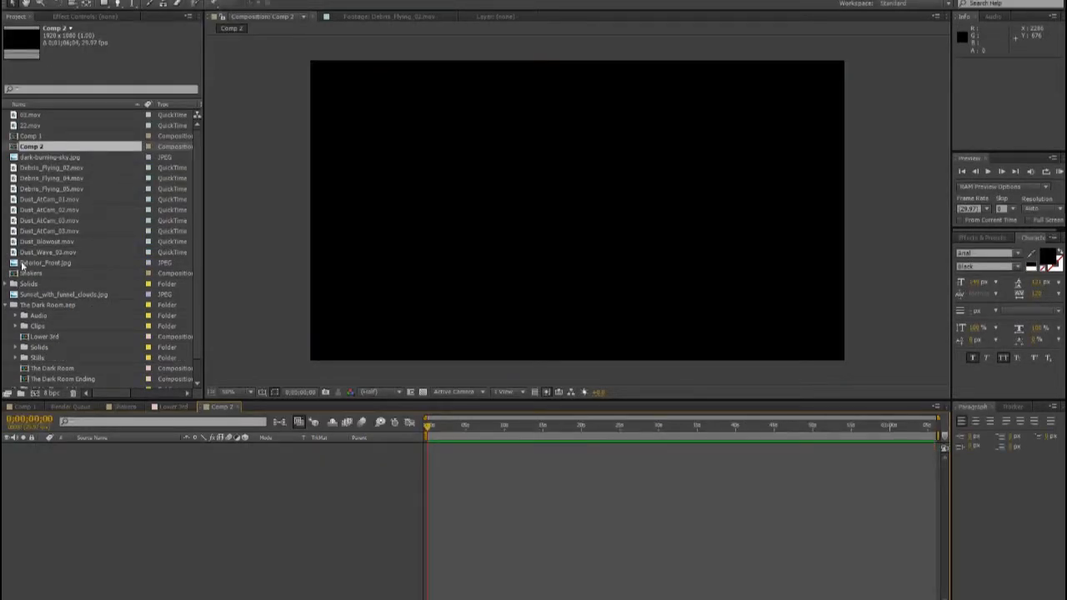
left_click_drag(21, 264, 550, 225)
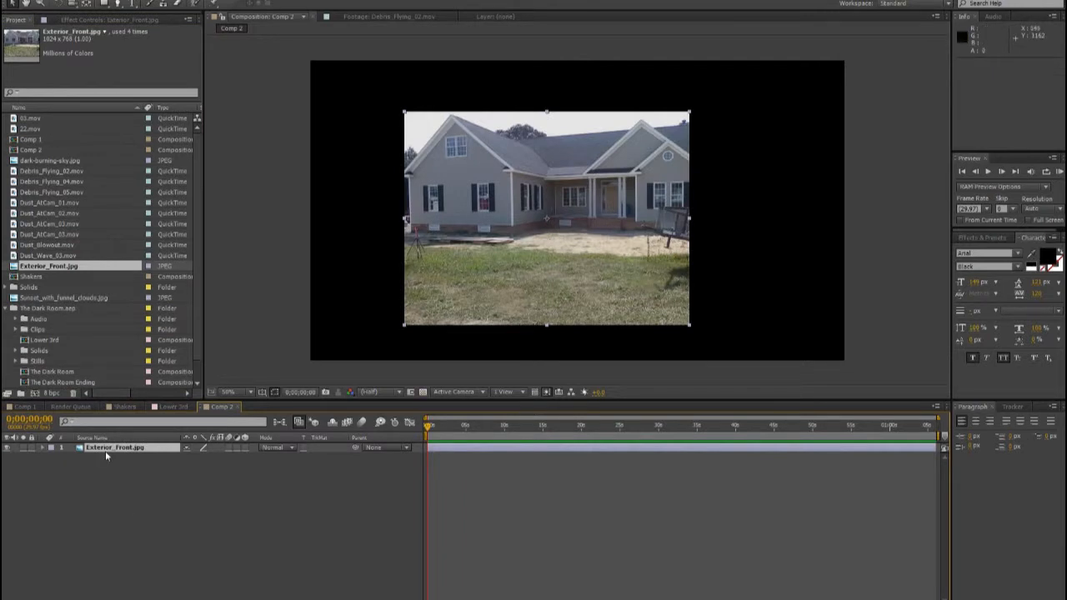
Scale the Exterior_Front.jpg layer to 220% and reposition it so the house fills the frame.
key("s")
left_click_drag(200, 457, 311, 457)
left_click_drag(636, 175, 708, 257)
left_click_drag(197, 460, 185, 460)
mouse_move(521, 255)
left_mouse_down()
mouse_move(523, 277)
mouse_move(526, 267)
left_mouse_up()
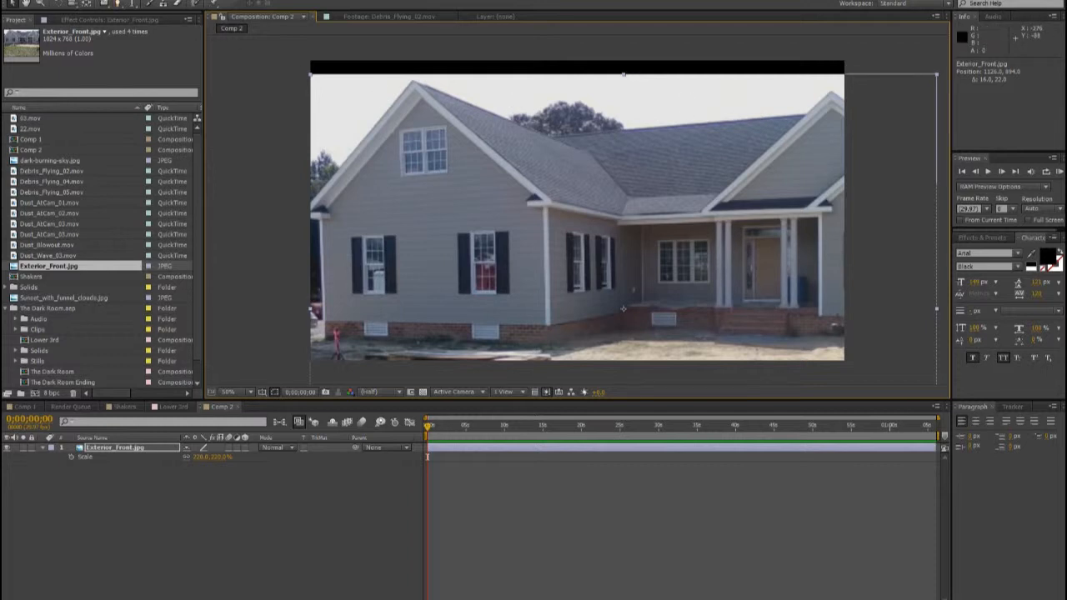
Add a 1920 x 1080 solid coloured from the photo's white sky beneath Exterior_Front.jpg and delete it again.
left_click(108, 0)
mouse_move(108, 6)
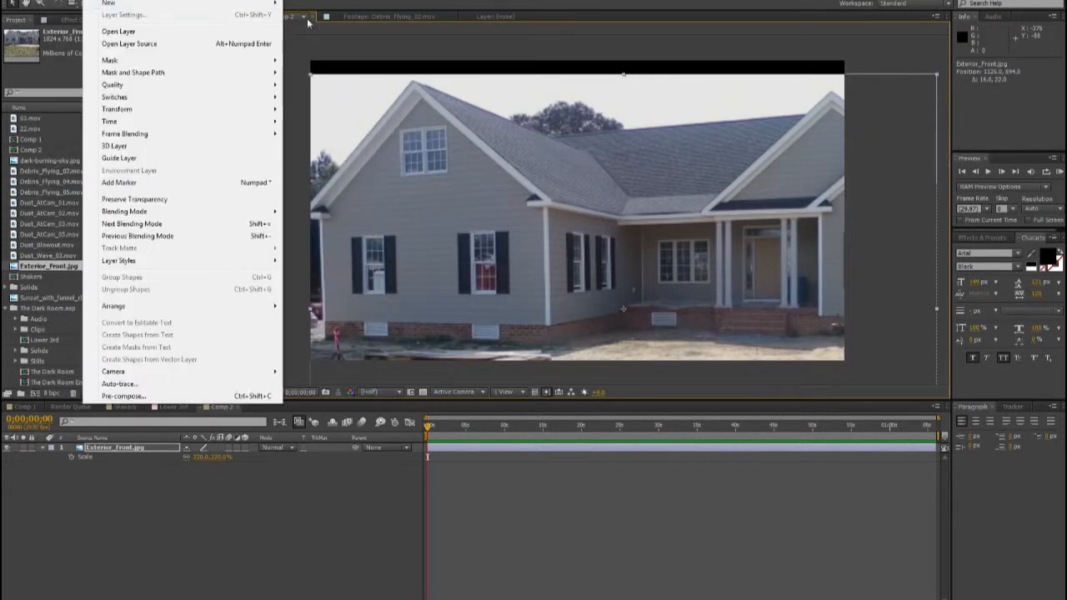
mouse_move(271, 7)
left_click(308, 16)
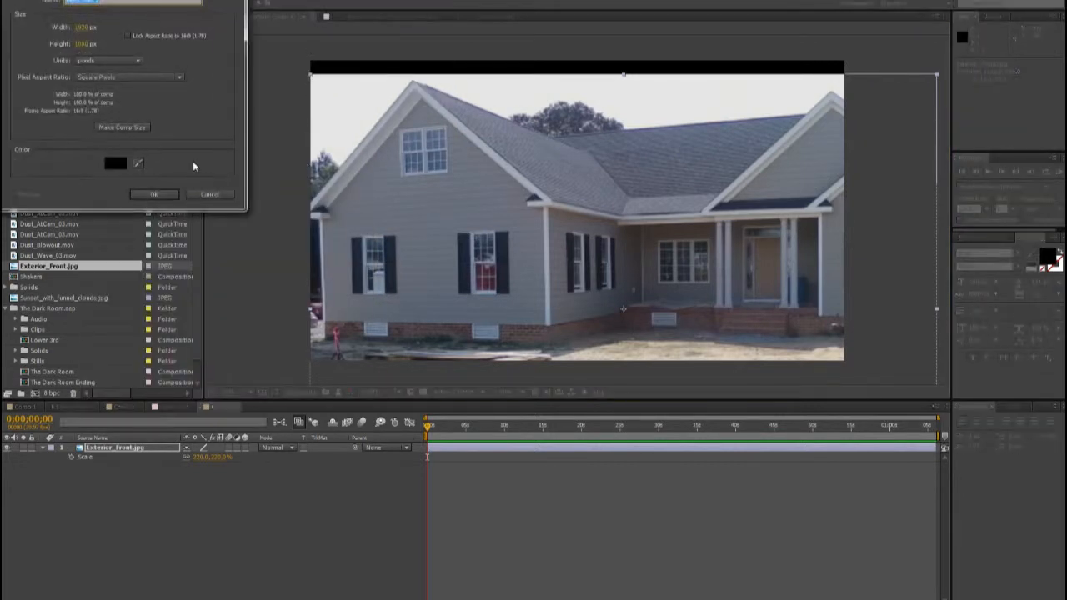
left_click(139, 165)
left_click(357, 95)
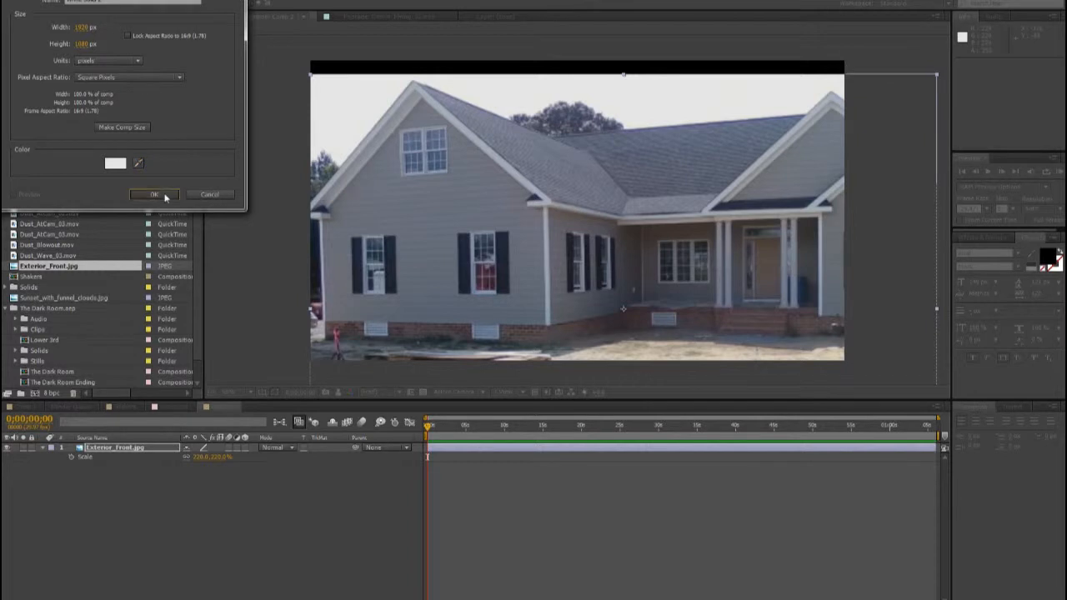
left_click(154, 194)
left_click_drag(80, 449, 83, 497)
left_click(88, 500)
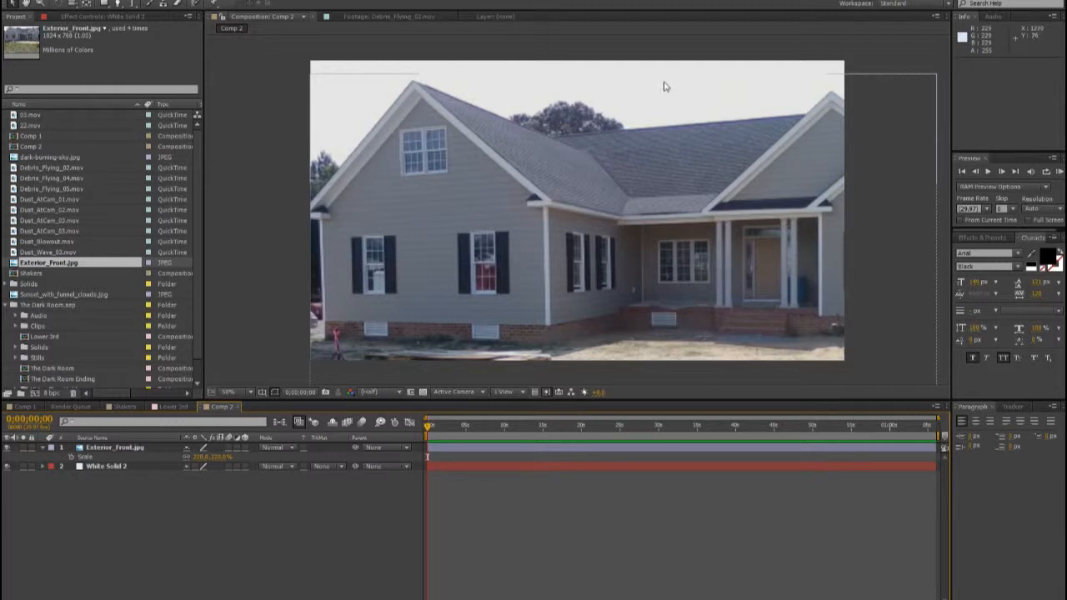
left_click(90, 467)
key("Delete")
Draw a closed Pen mask on Exterior_Front.jpg that follows the roofline and encloses the sky above the house.
left_click(102, 451)
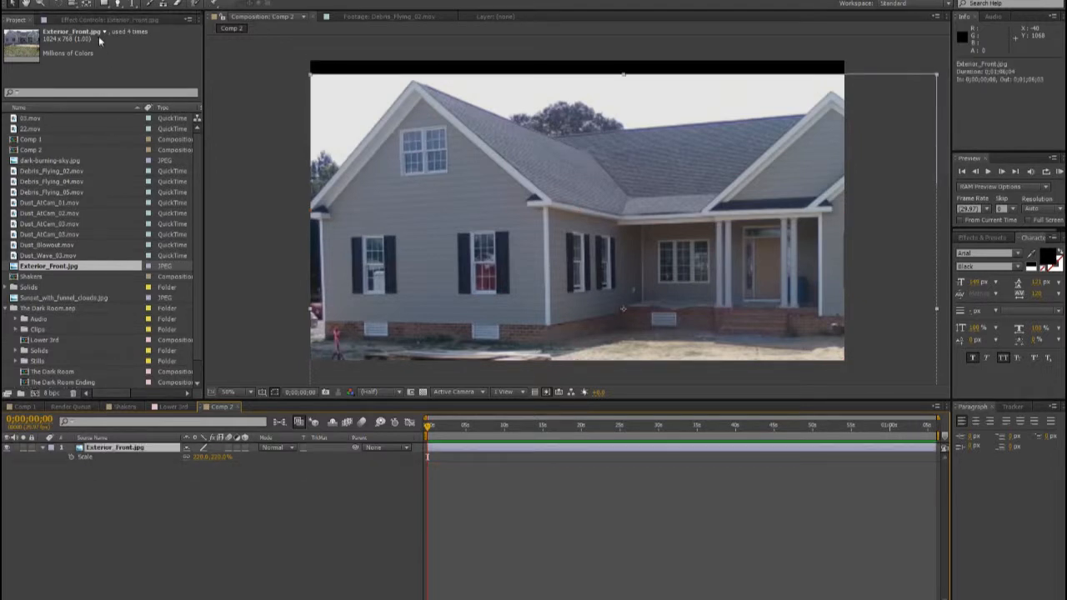
left_click(120, 4)
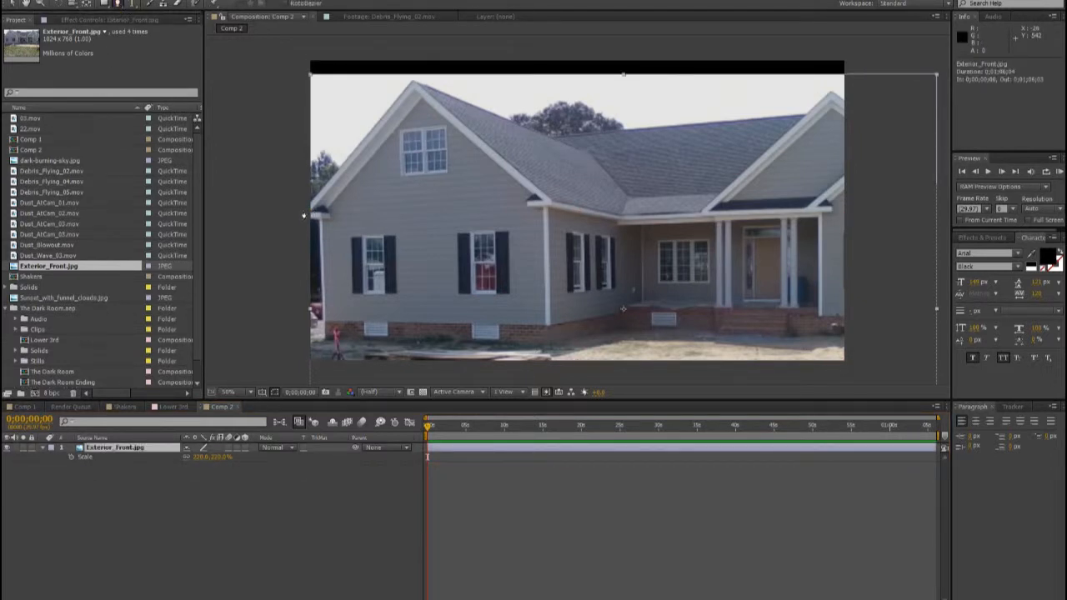
left_click(305, 211)
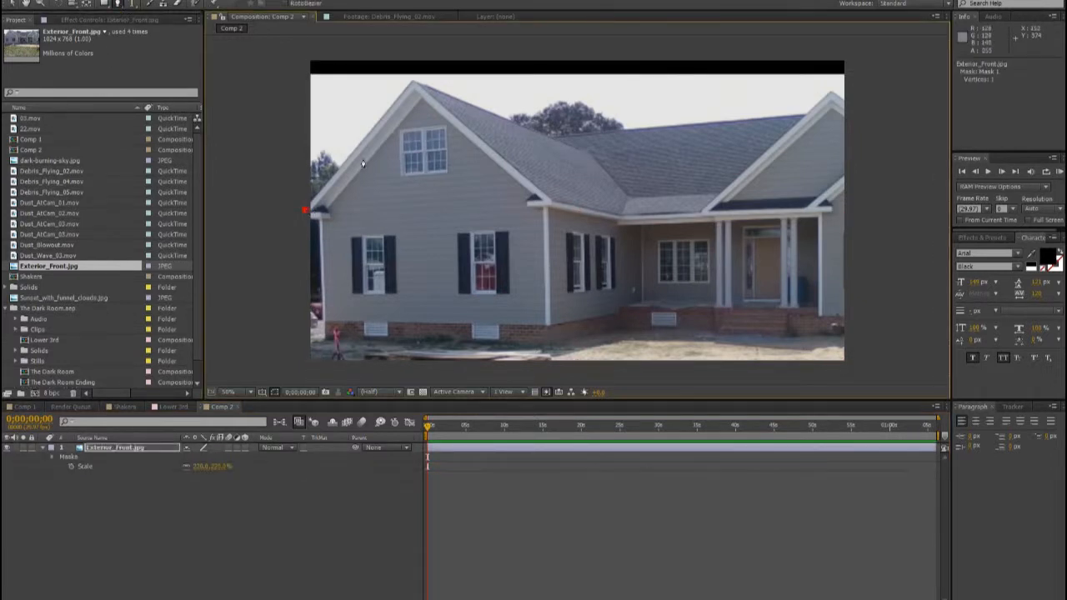
left_click(410, 82)
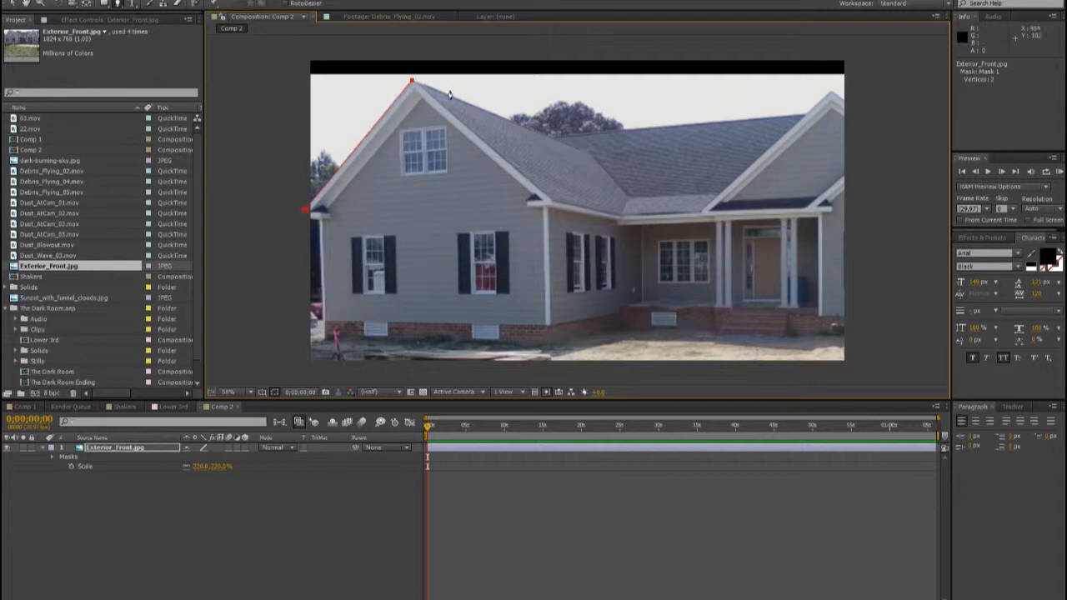
left_click(551, 138)
left_click(804, 116)
left_click(830, 94)
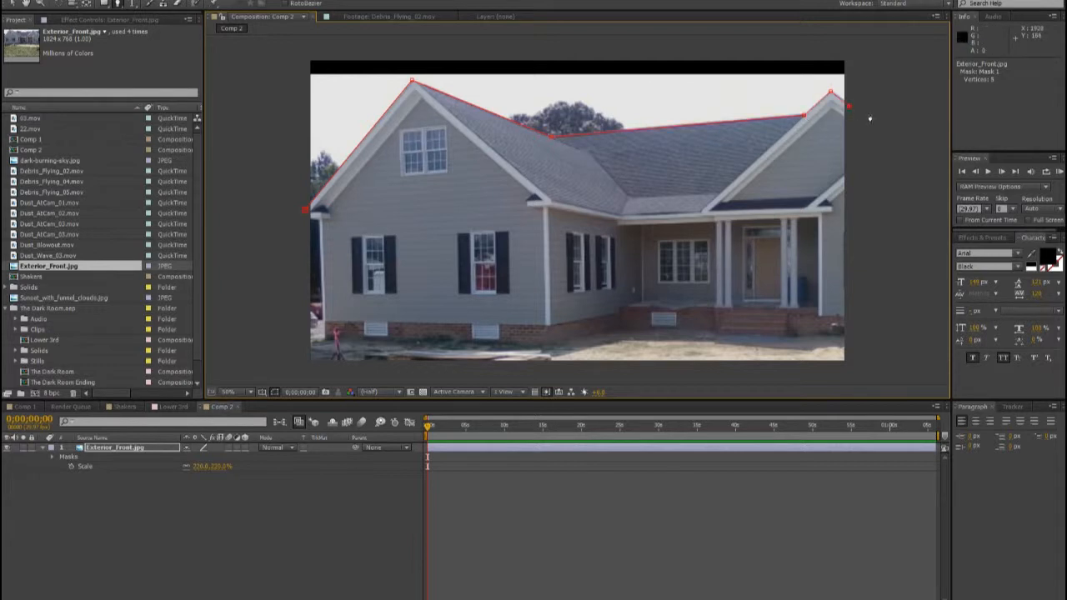
left_click(870, 61)
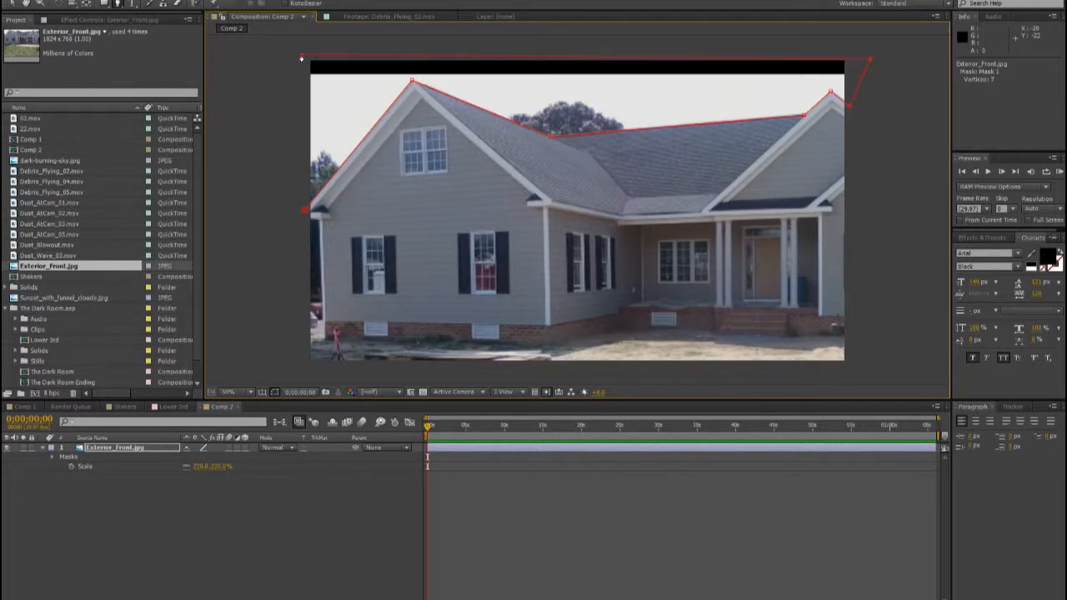
left_click(306, 212)
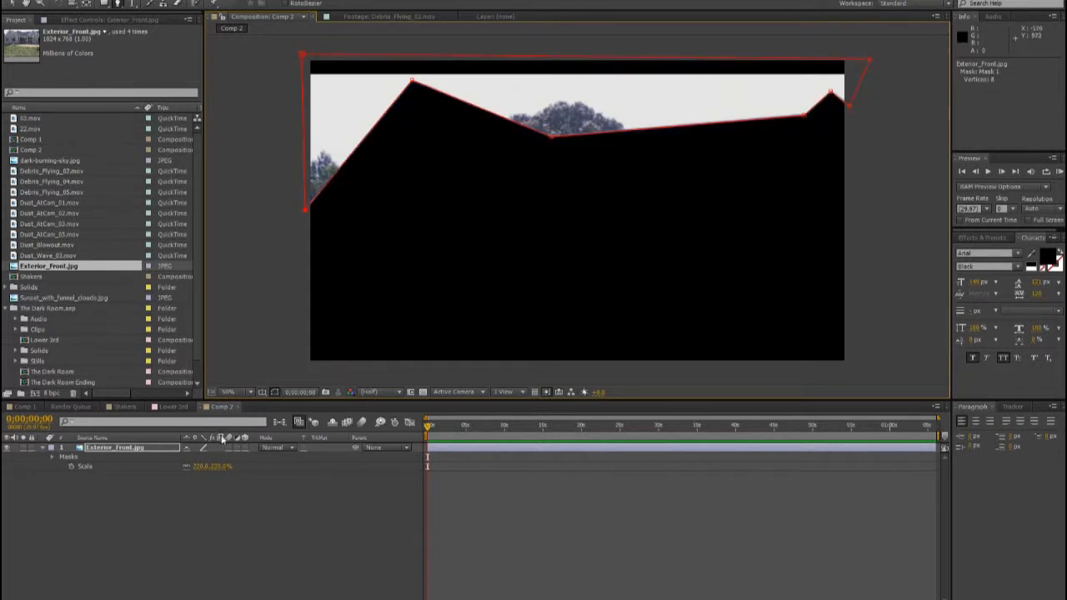
Set the Exterior_Front.jpg sky mask to Subtract mode.
key("m")
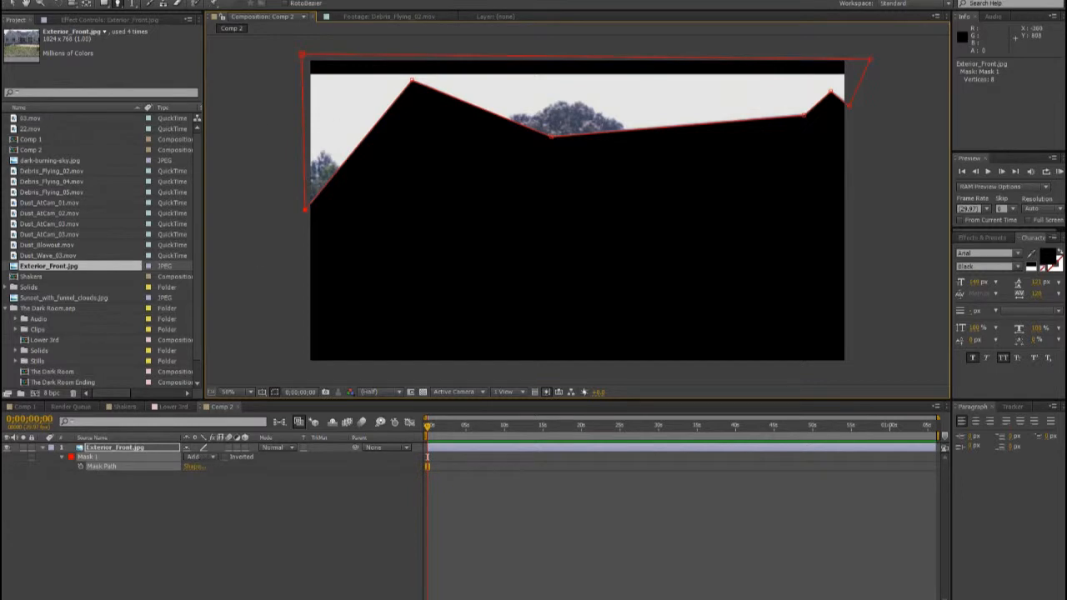
left_click(198, 460)
left_click(197, 497)
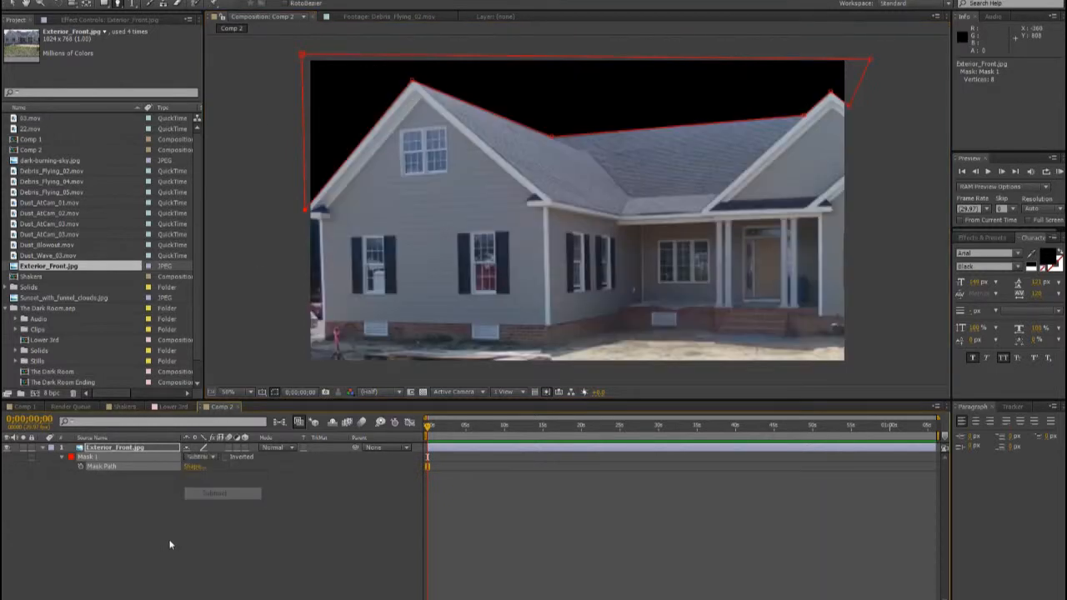
left_click(169, 542)
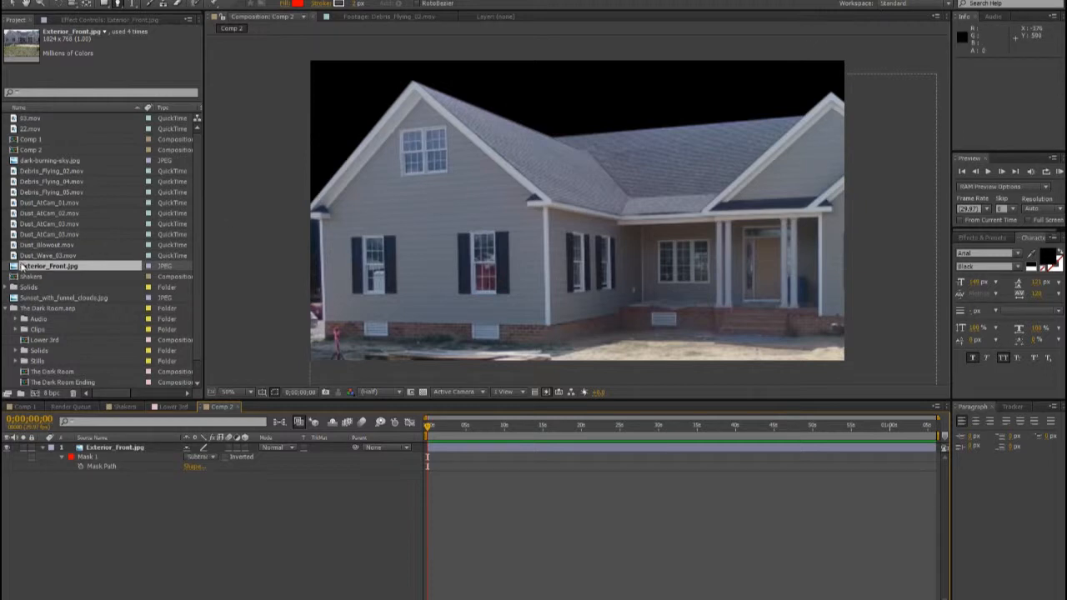
Add dark-burning-sky.jpg to the composition behind Exterior_Front.jpg and scale it to 135%.
left_click(17, 160)
double_click(17, 160)
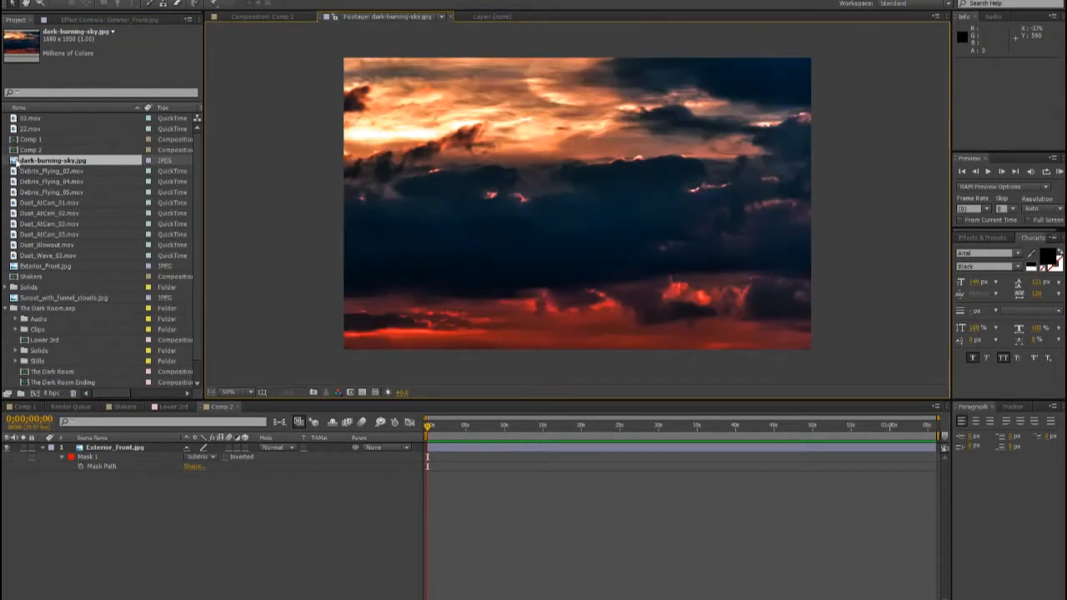
left_click(72, 450)
key("ctrl+slash")
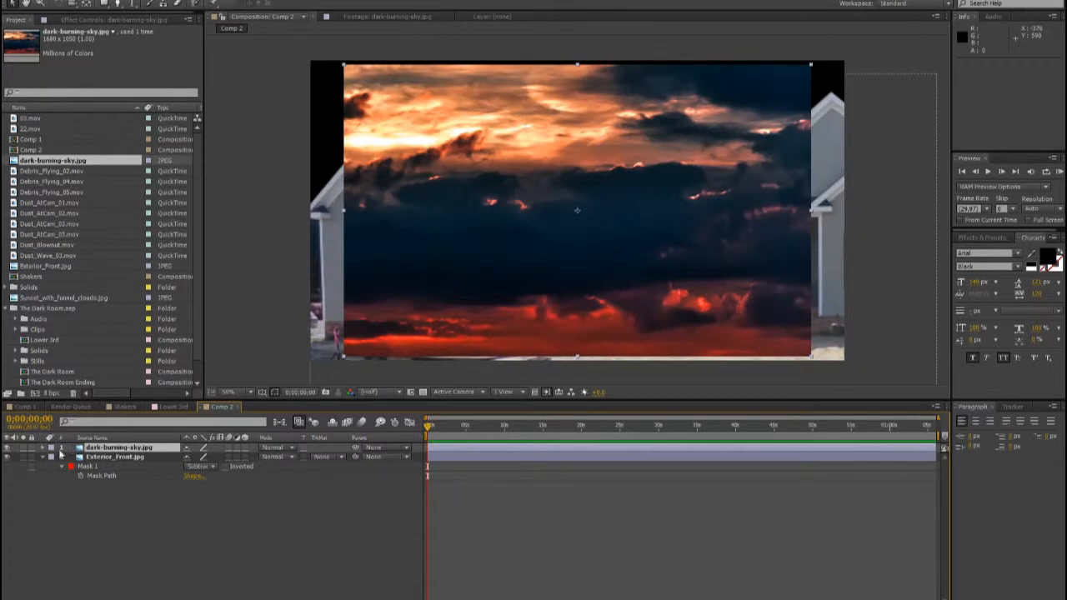
key("s")
left_click_drag(203, 457, 224, 457)
left_click_drag(138, 446, 108, 510)
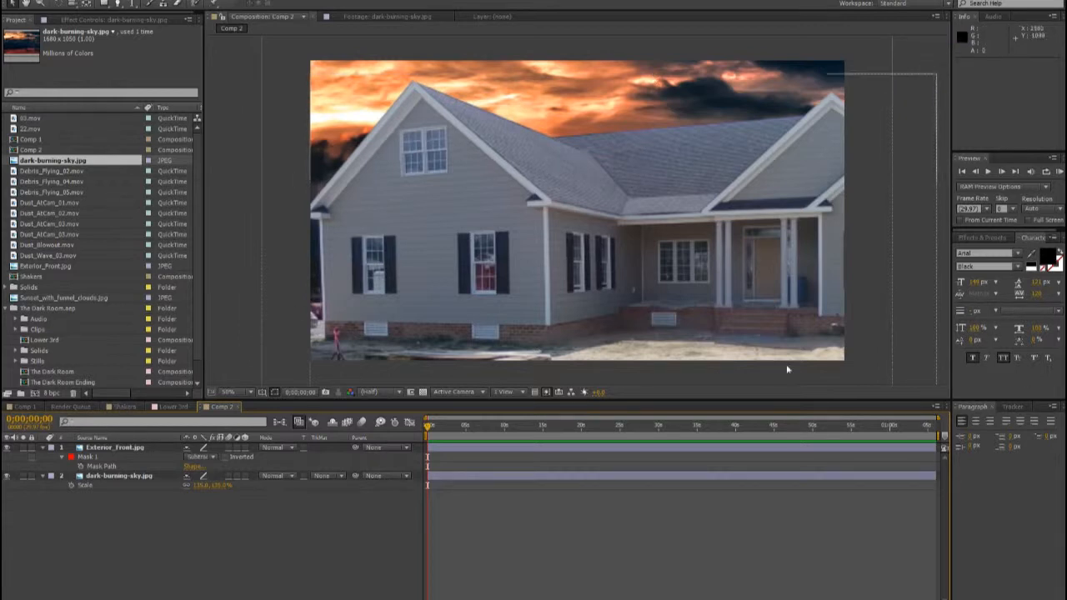
Find the Curves effect and apply it to the dark-burning-sky.jpg layer.
left_click(112, 479)
left_click(116, 477)
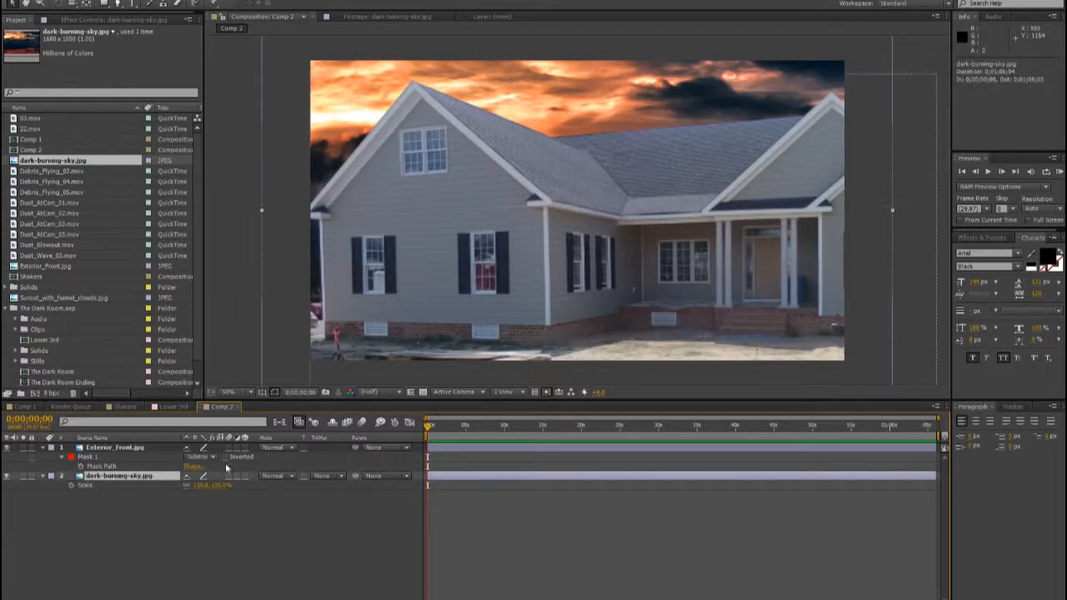
left_click(997, 239)
left_click_drag(1001, 250, 936, 249)
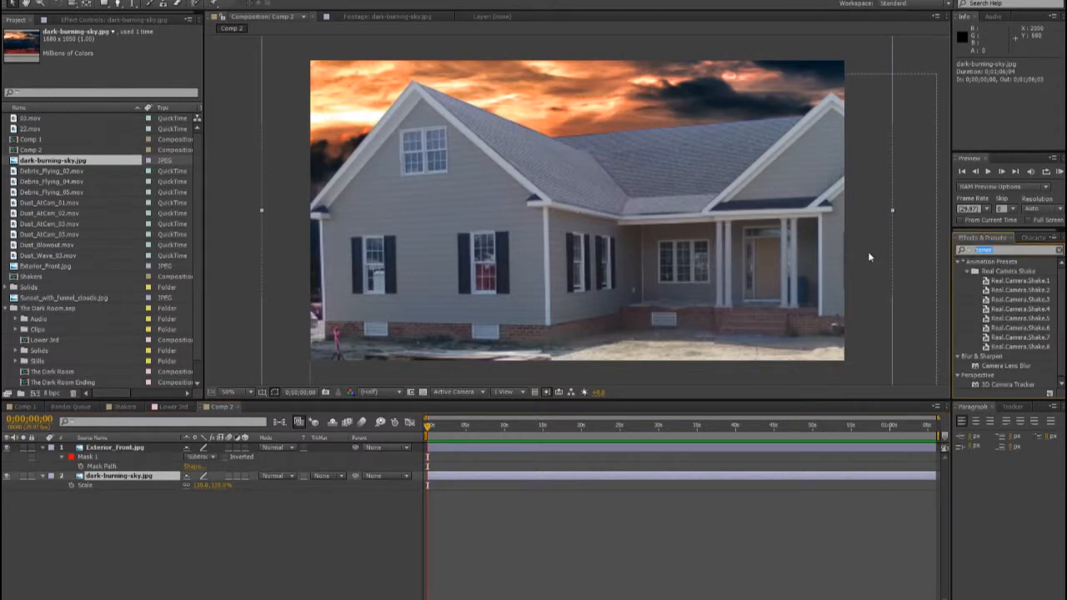
type("curve")
left_click_drag(978, 273, 85, 475)
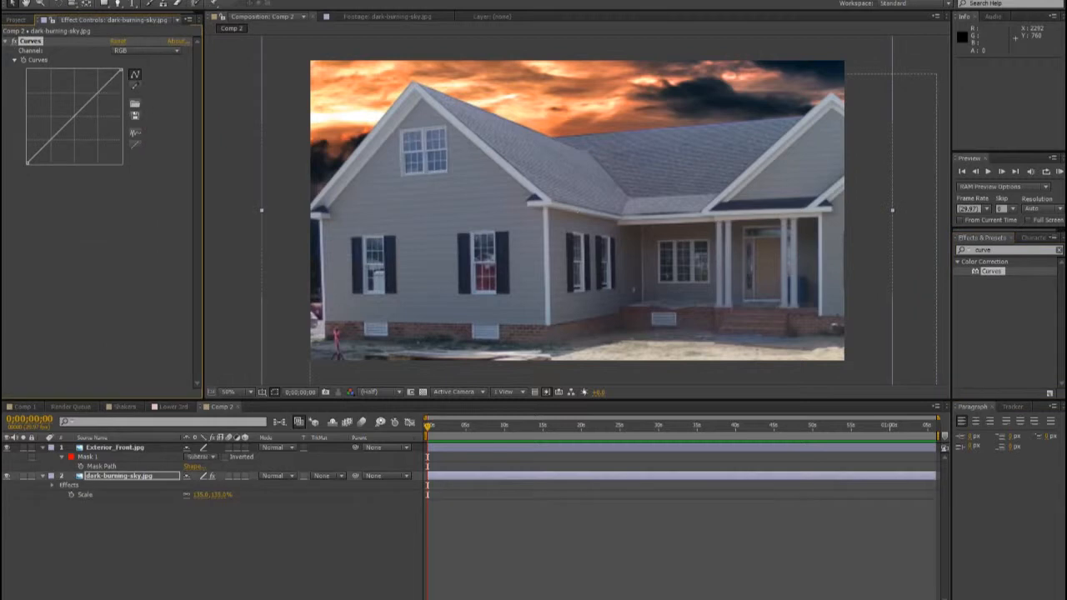
Try darkening the sky by lowering its RGB curve, and undo the adjustment.
left_click_drag(63, 127, 59, 146)
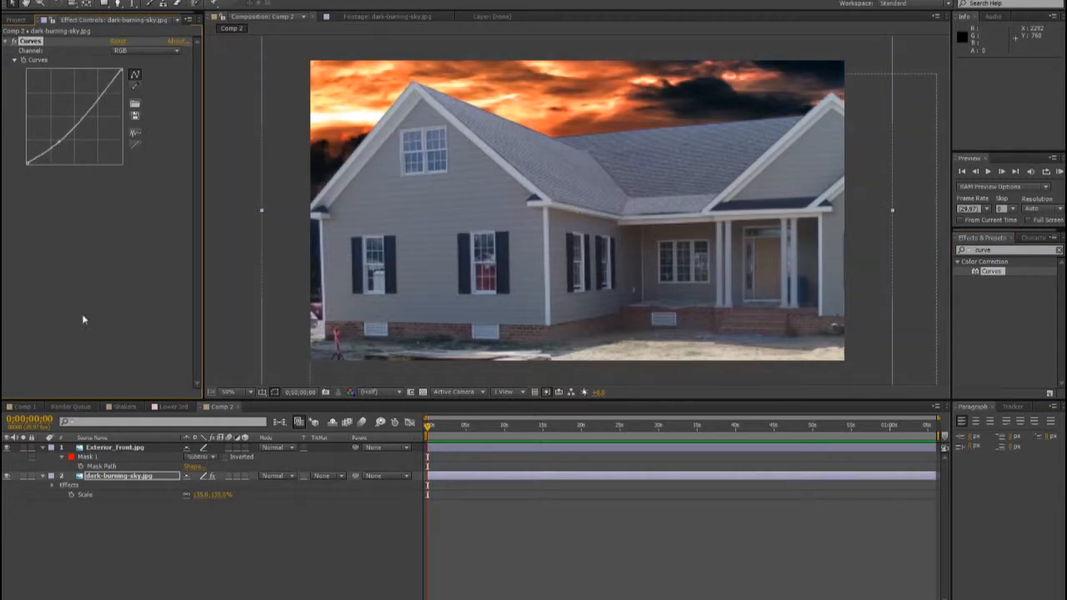
key("ctrl+z")
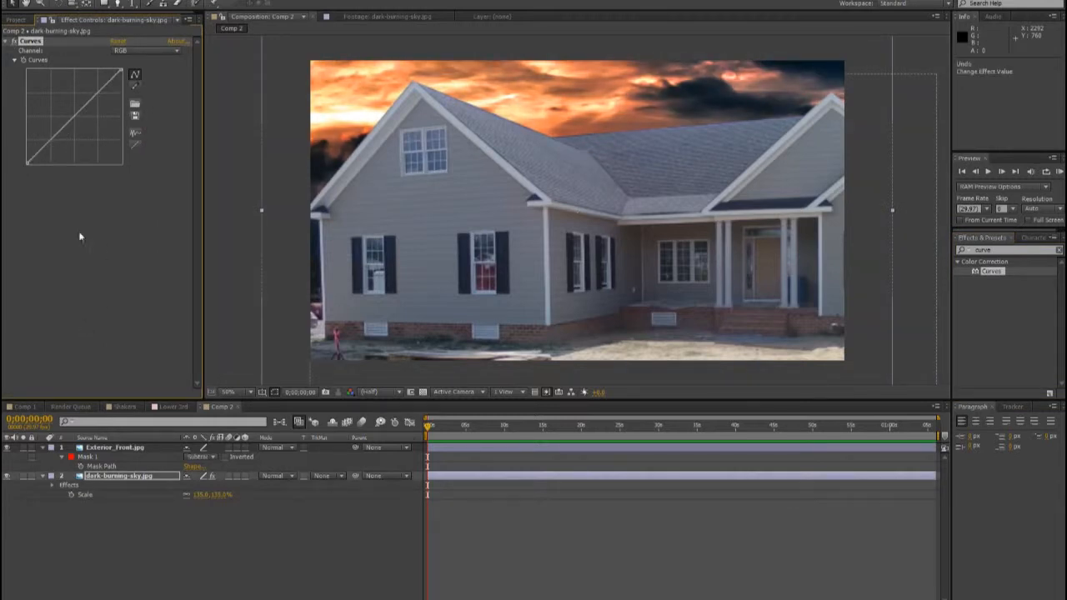
Apply Curves to the Exterior_Front.jpg layer and pull the lower part of the RGB curve down to darken the house.
left_click(103, 446)
key("ctrl+v")
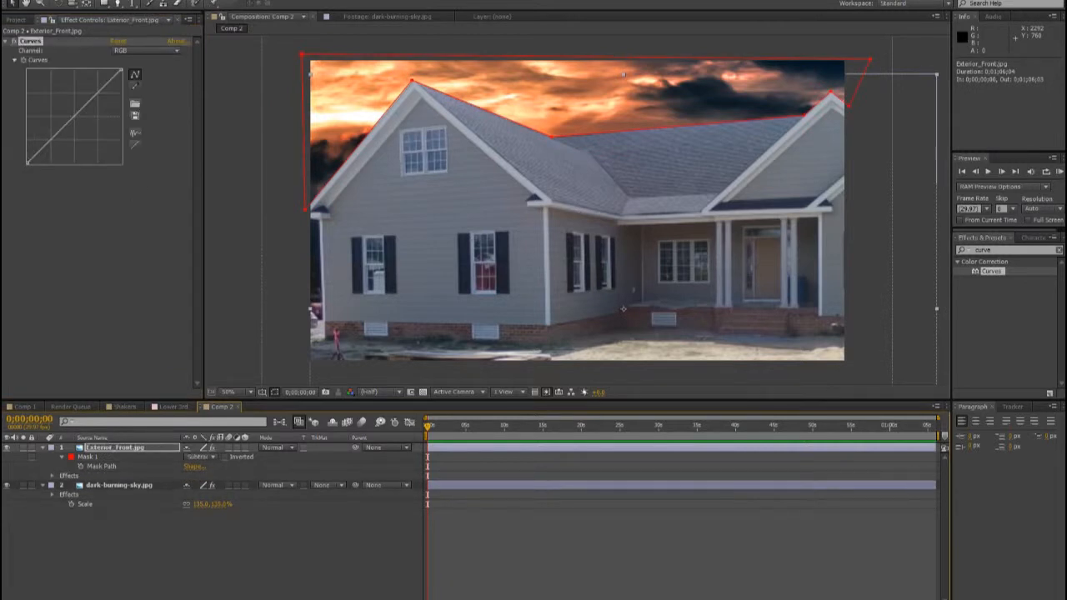
left_click_drag(58, 144, 61, 145)
left_click(50, 540)
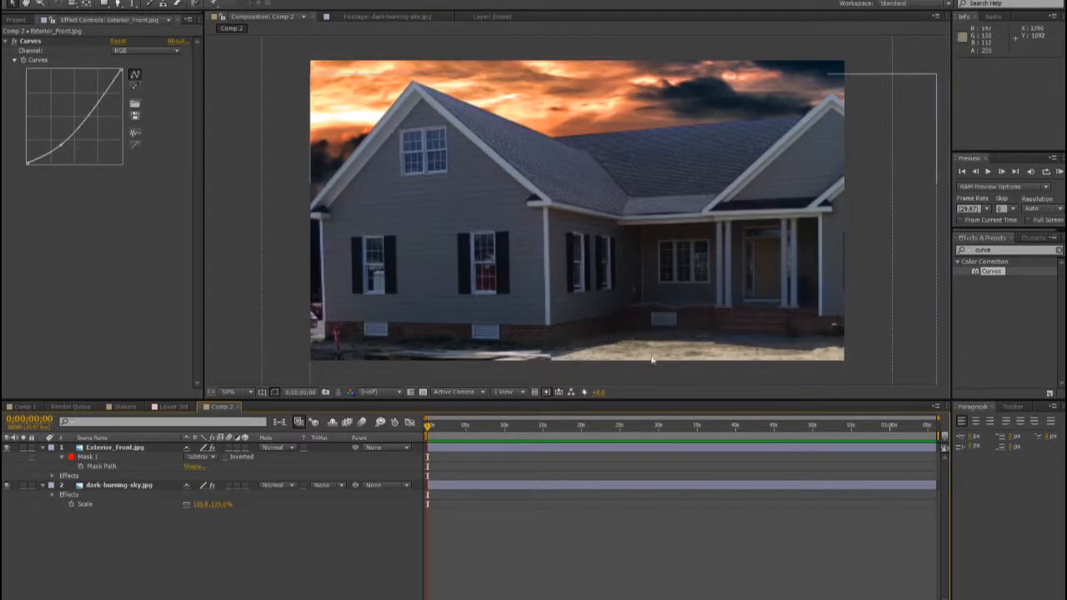
Duplicate the Exterior_Front.jpg layer and delete the mask from the upper copy.
left_click(142, 449)
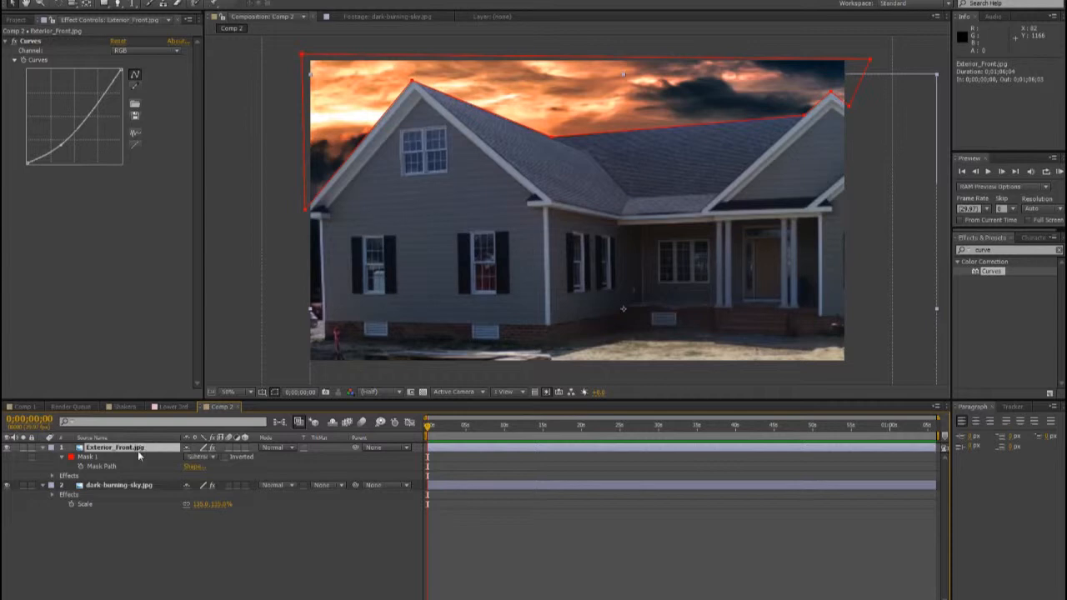
key("ctrl+d")
key("m")
left_click(108, 457)
key("Delete")
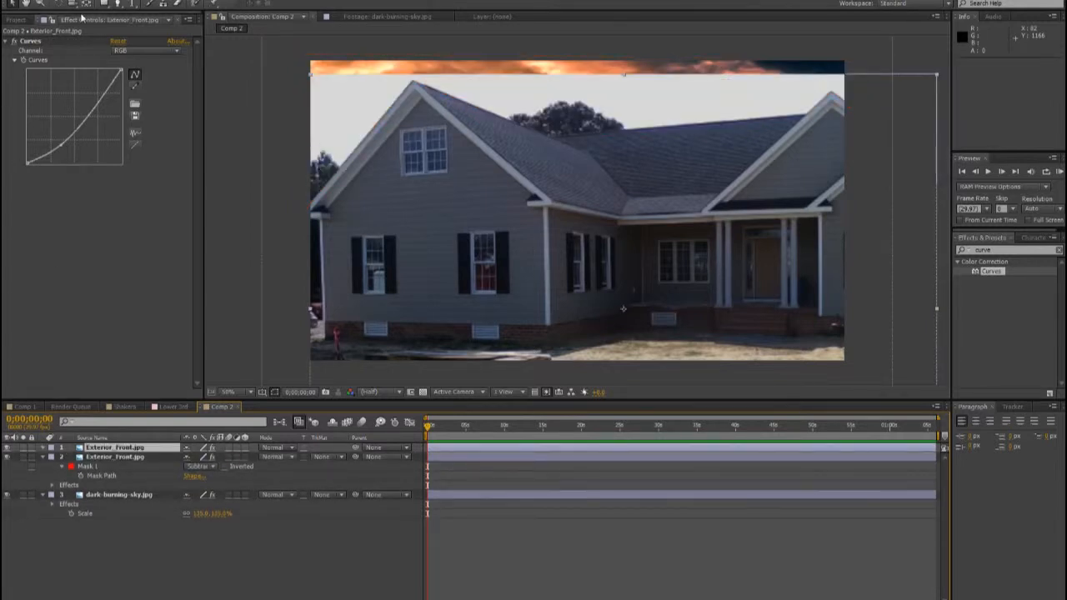
Draw a closed Pen mask on the upper Exterior_Front.jpg copy around the sunlit ground in front of the porch.
key("g")
left_click(539, 364)
left_click(621, 341)
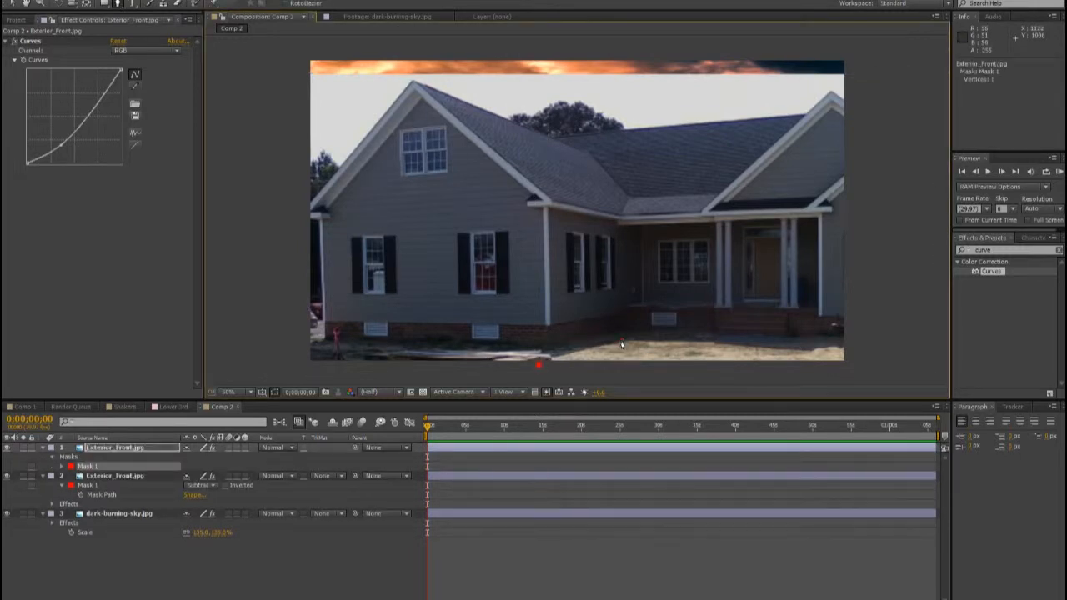
left_click(820, 350)
left_click(538, 365)
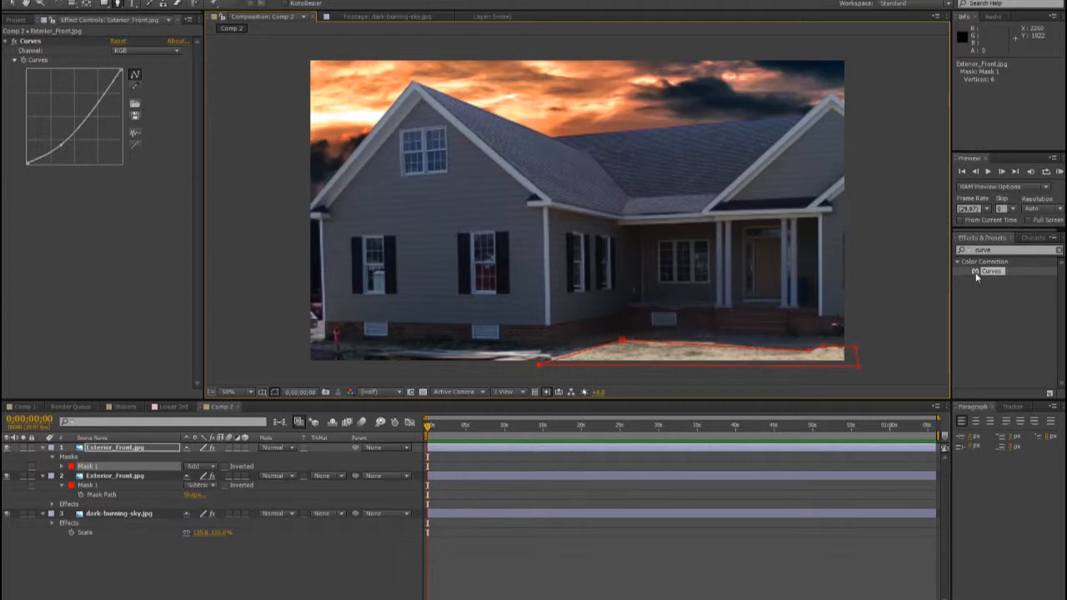
Darken the masked ground copy of Exterior_Front.jpg with a lower RGB curve and Brightness & Contrast at brightness -45.
left_click_drag(60, 145, 69, 153)
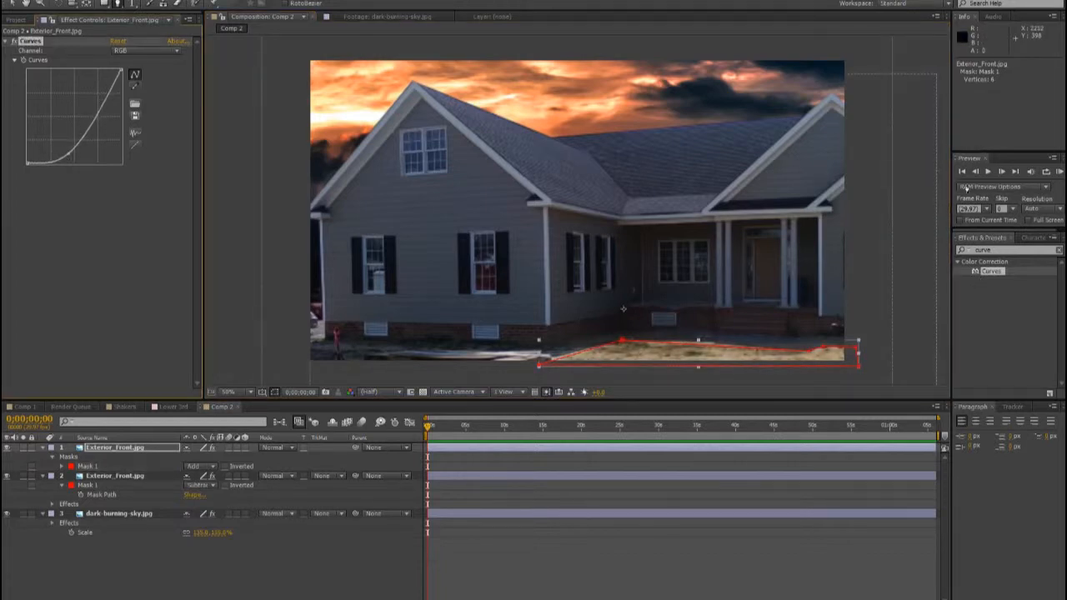
left_click(1011, 250)
type("bright")
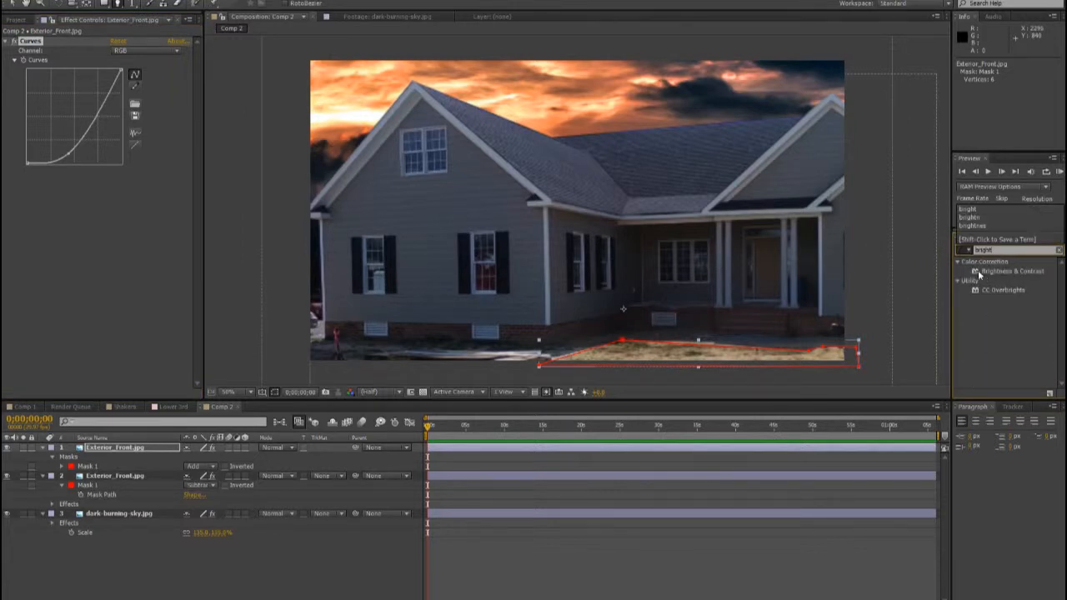
left_click_drag(978, 270, 71, 183)
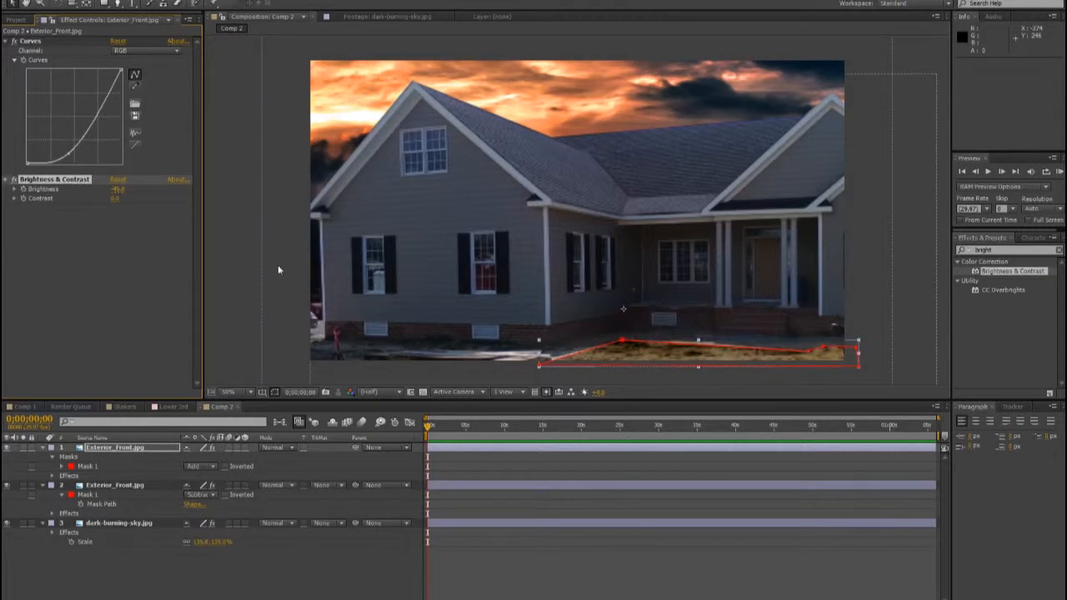
Extend the ground mask's near corner past the opposite edge of the frame to cover the whole foreground, and feather the mask edge.
left_click_drag(539, 368, 280, 377)
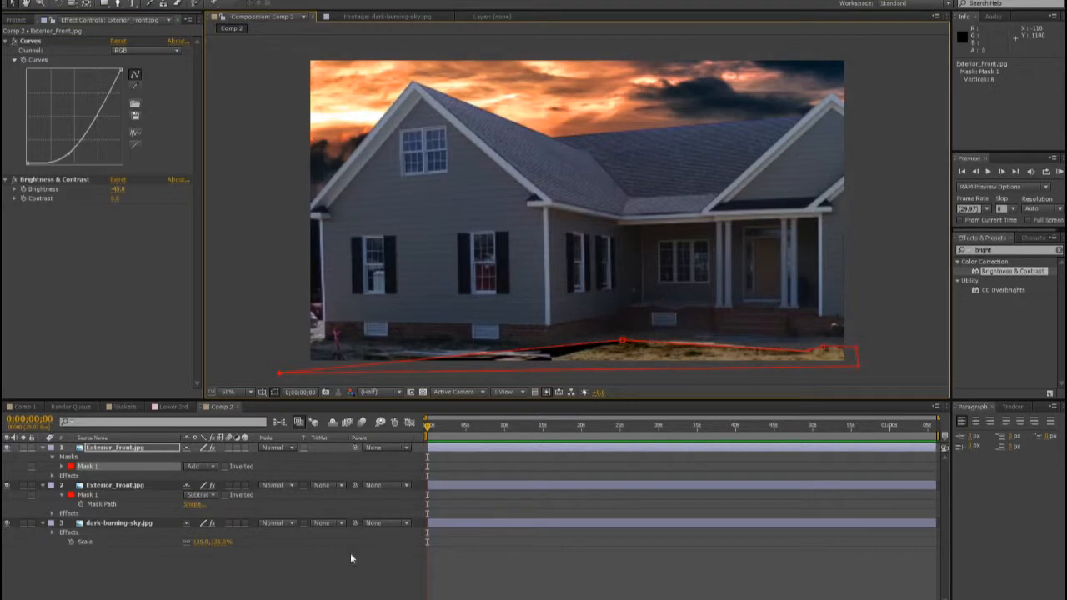
key("f")
left_click_drag(198, 467, 212, 467)
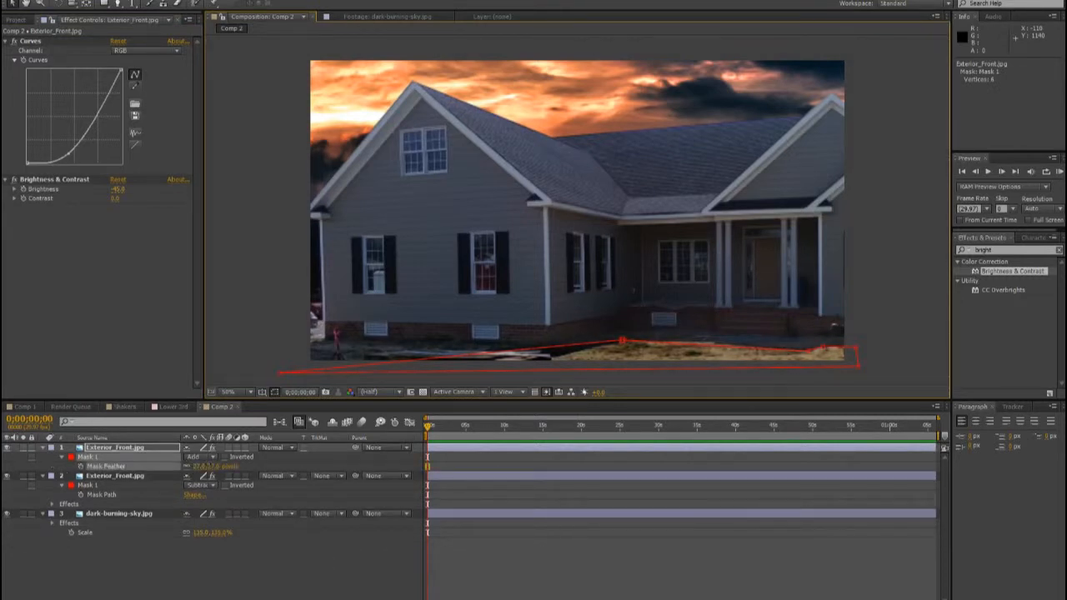
left_click(190, 554)
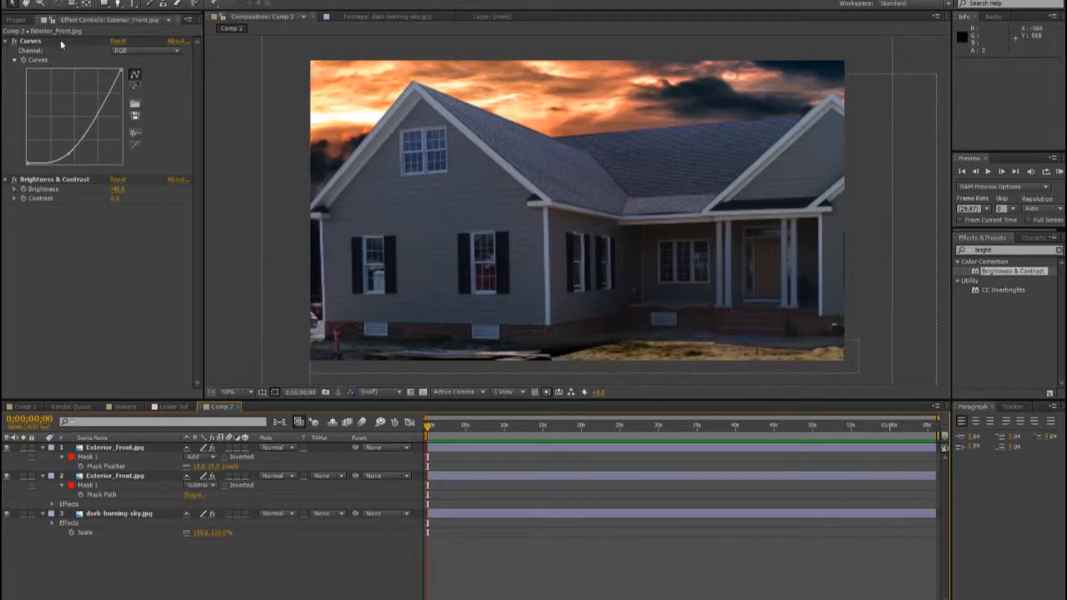
Look through the project's footage, including the sky stills, dust and debris clips and Wisp_08.mov, for material to use in the storm scene.
left_click(14, 19)
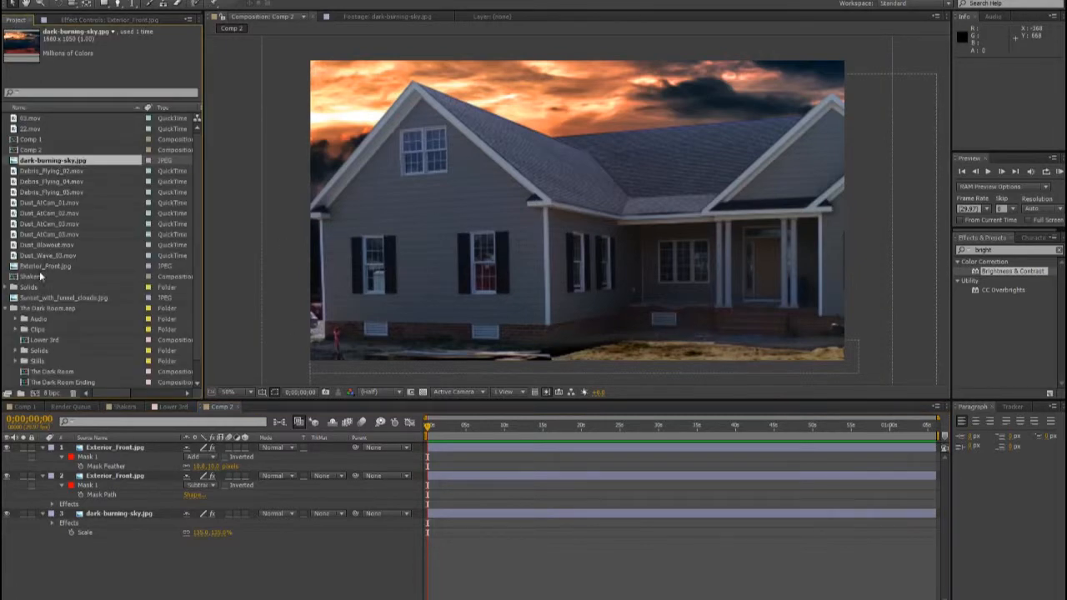
scroll(31, 258, "down", 1)
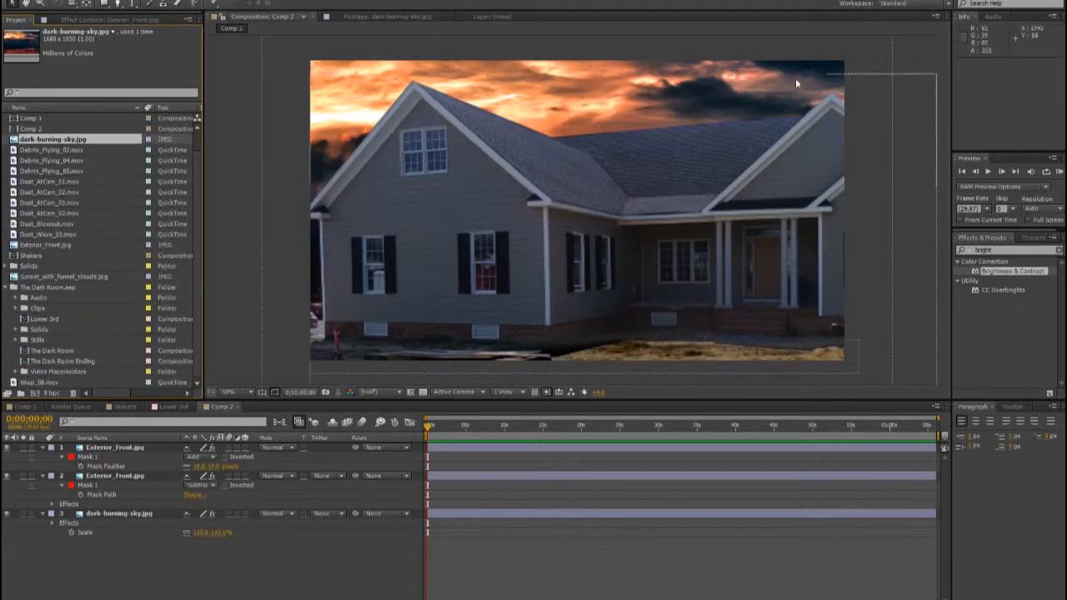
left_click(13, 277)
scroll(32, 340, "up", 1)
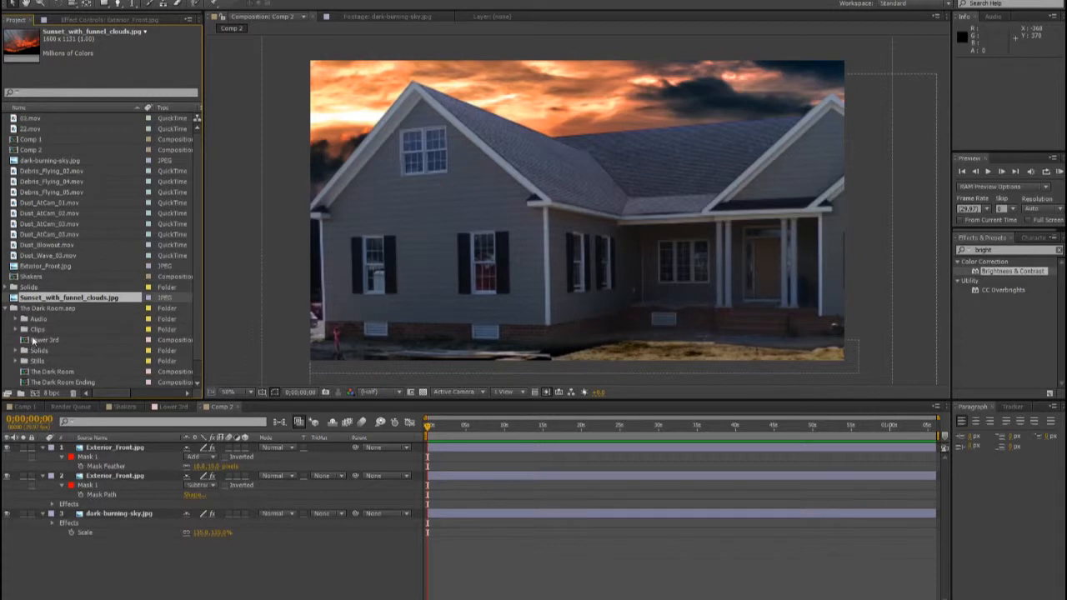
mouse_move(12, 160)
left_mouse_down()
mouse_move(33, 251)
mouse_move(125, 400)
mouse_move(93, 495)
left_mouse_up()
left_click(134, 514)
key("Delete")
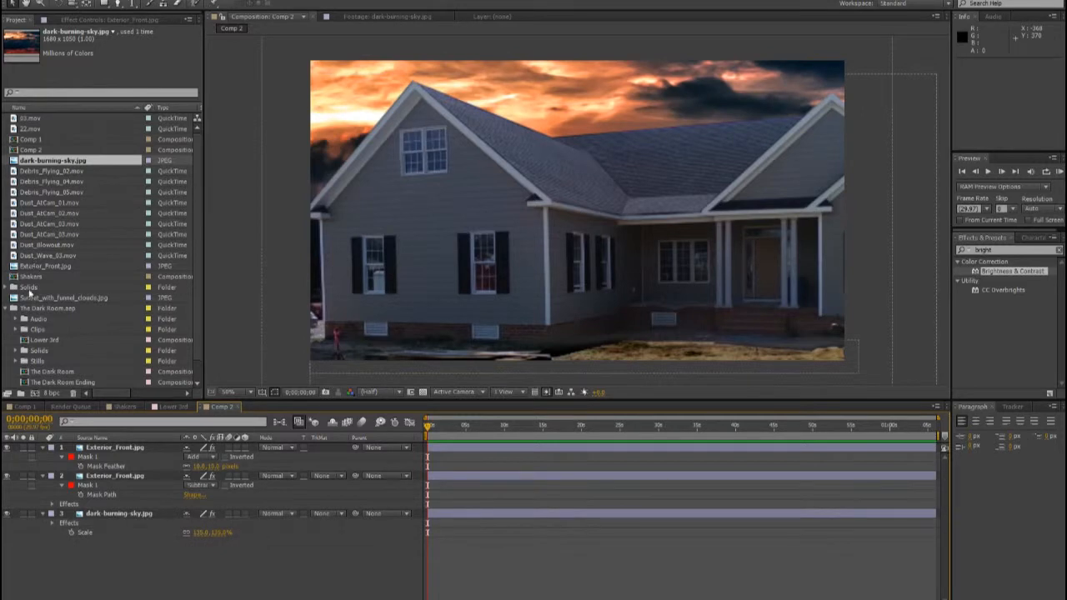
left_click(30, 298)
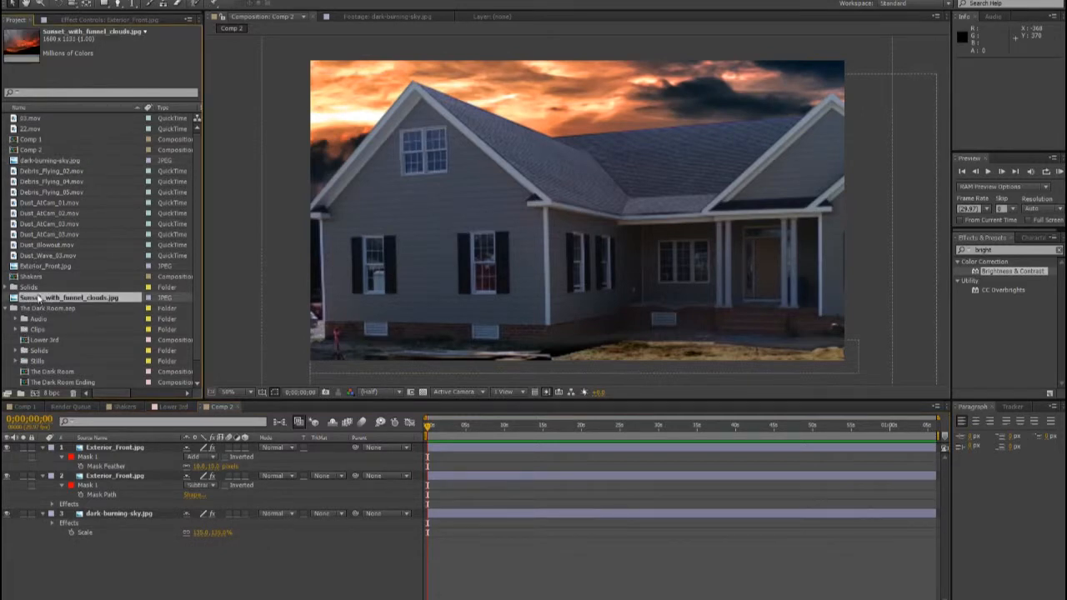
scroll(40, 310, "down", 1)
scroll(45, 329, "up", 1)
scroll(31, 237, "down", 1)
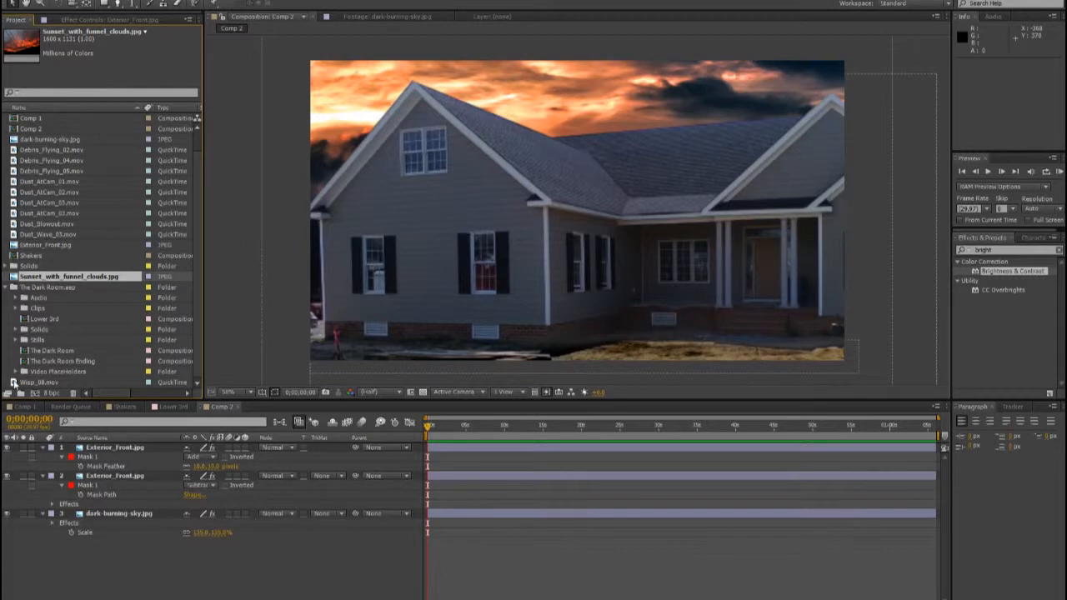
left_click(13, 382)
scroll(46, 275, "up", 1)
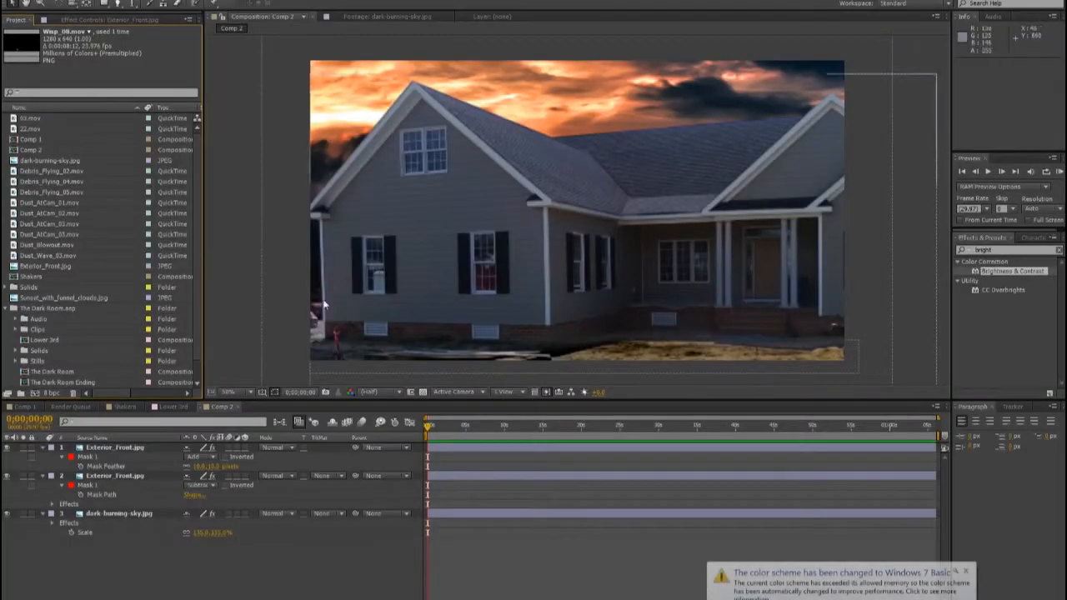
left_click(971, 575)
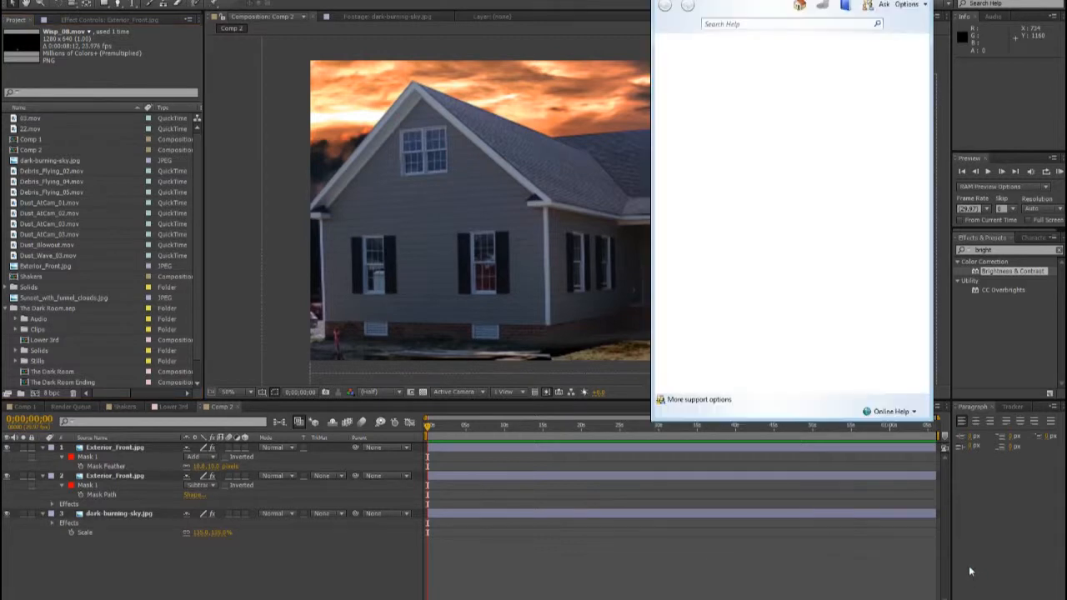
left_click(918, 1)
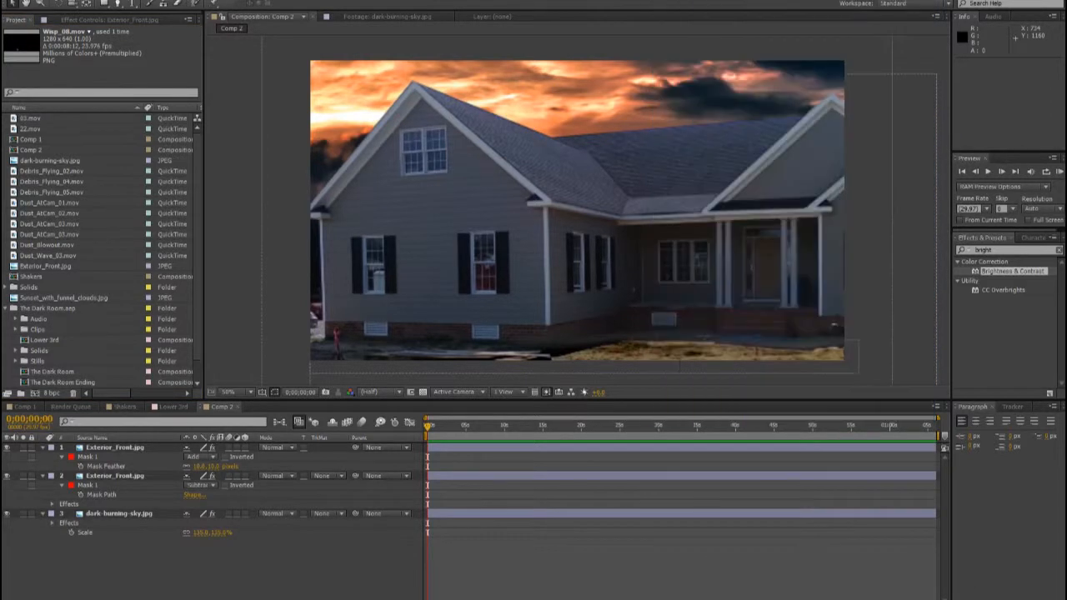
Preview 03.mov, add it to Comp 2 above dark-burning-sky.jpg, and scale it to 213% to fill the sky.
left_click(17, 129)
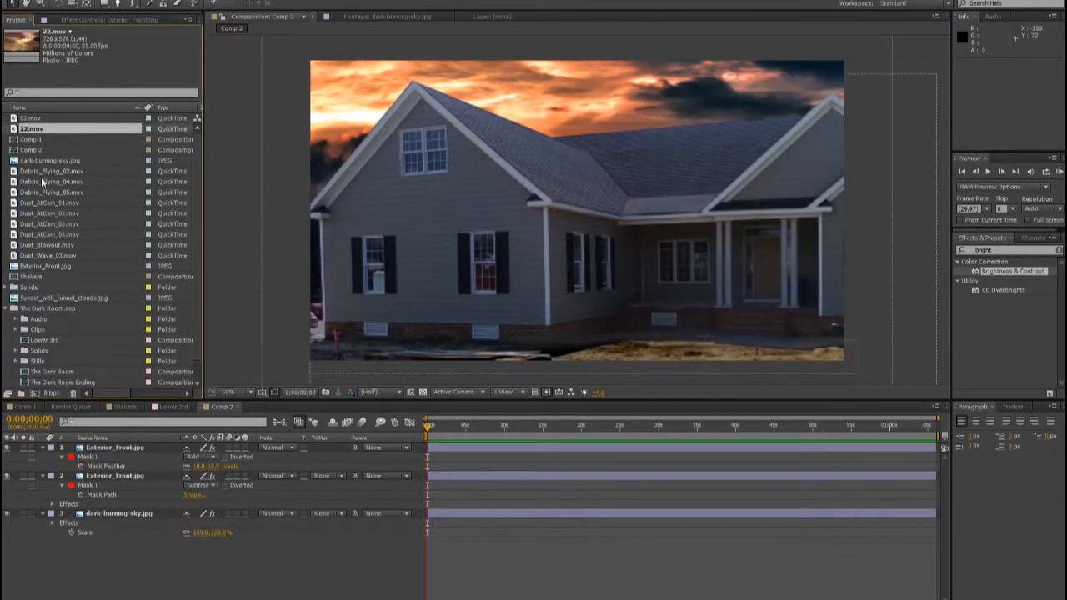
double_click(13, 119)
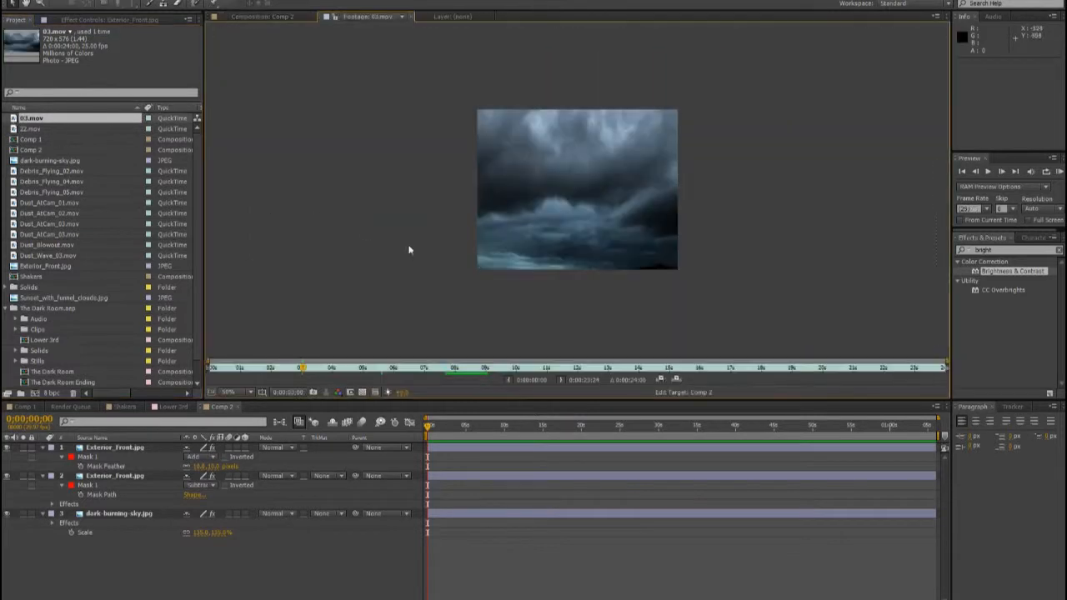
left_click_drag(12, 119, 160, 538)
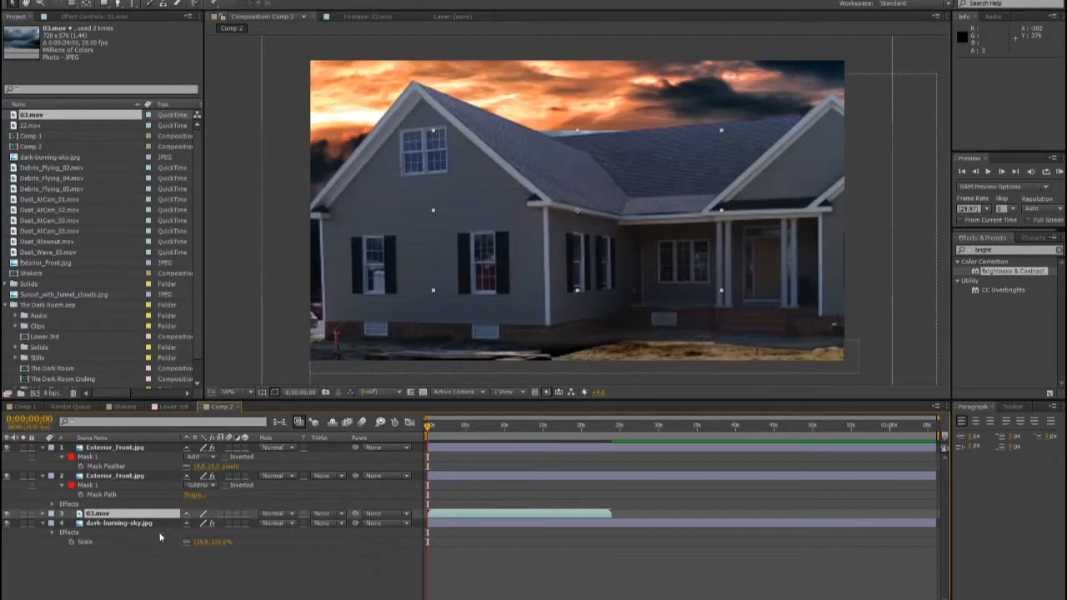
key("s")
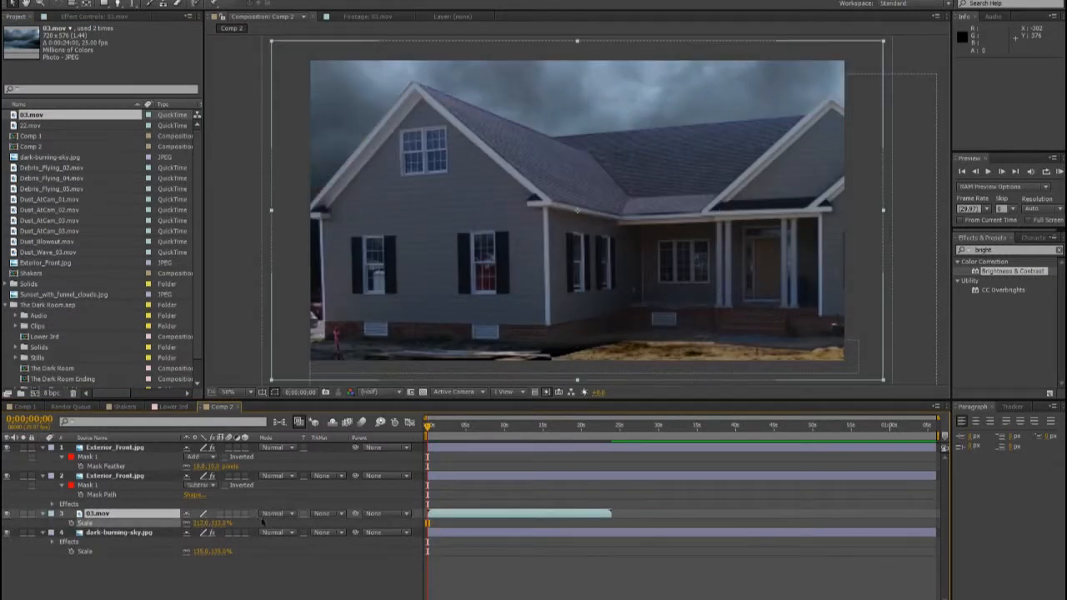
Check the moving clouds along the timeline and delete the dark-burning-sky.jpg layer.
left_click_drag(435, 426, 473, 440)
left_click(598, 425)
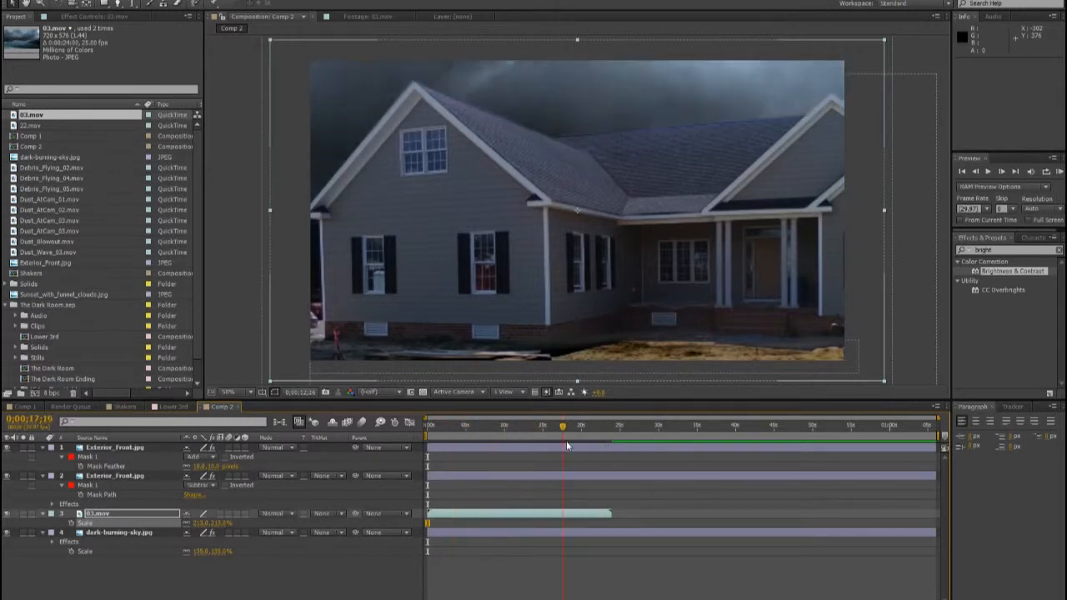
left_click_drag(613, 442, 618, 443)
left_click(112, 533)
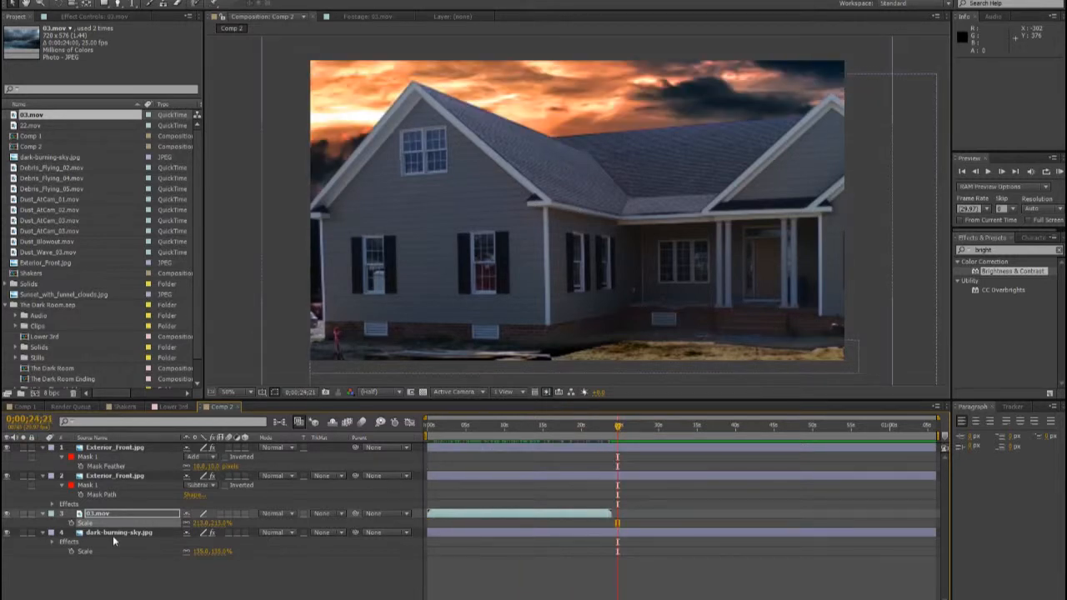
key("Delete")
left_click_drag(485, 426, 442, 428)
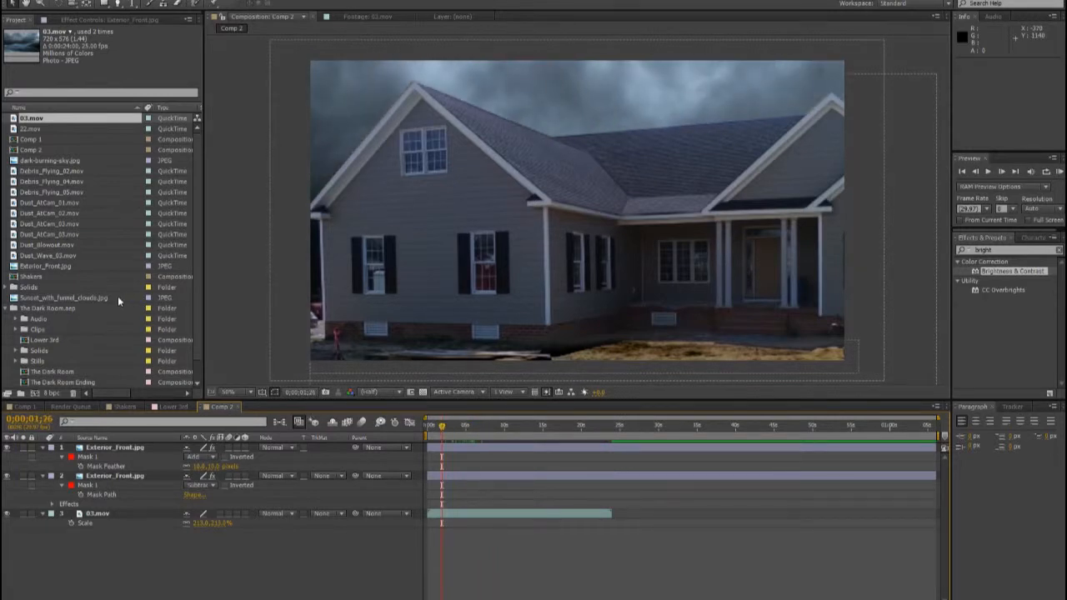
Preview Dust_AtCam_03.mov and add it to Comp 2 as the top layer.
left_click(15, 256)
left_click(16, 235)
double_click(16, 236)
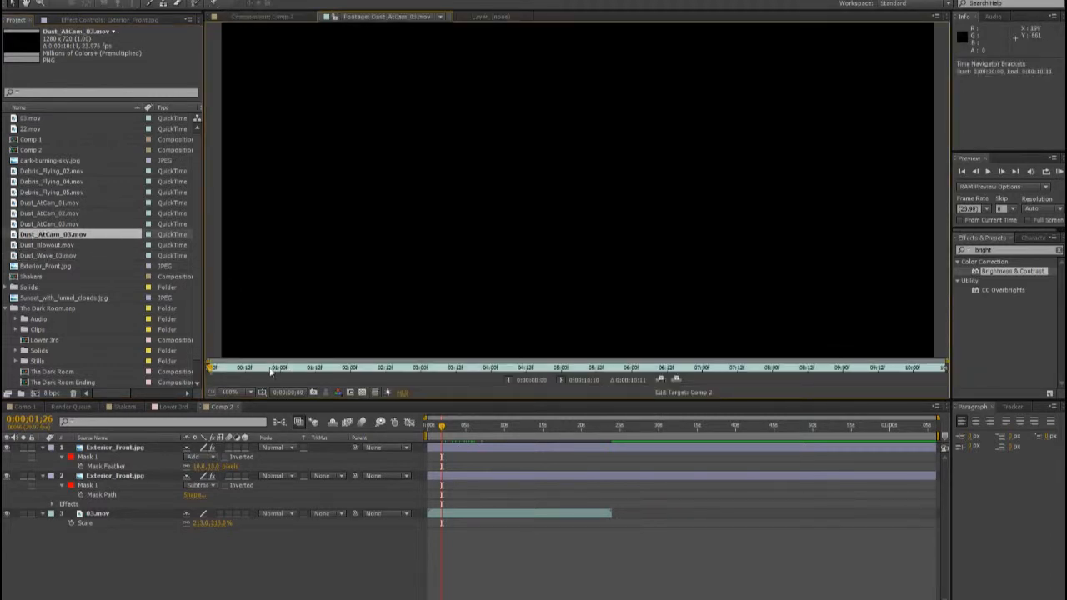
left_click_drag(271, 372, 310, 371)
left_click_drag(16, 236, 99, 446)
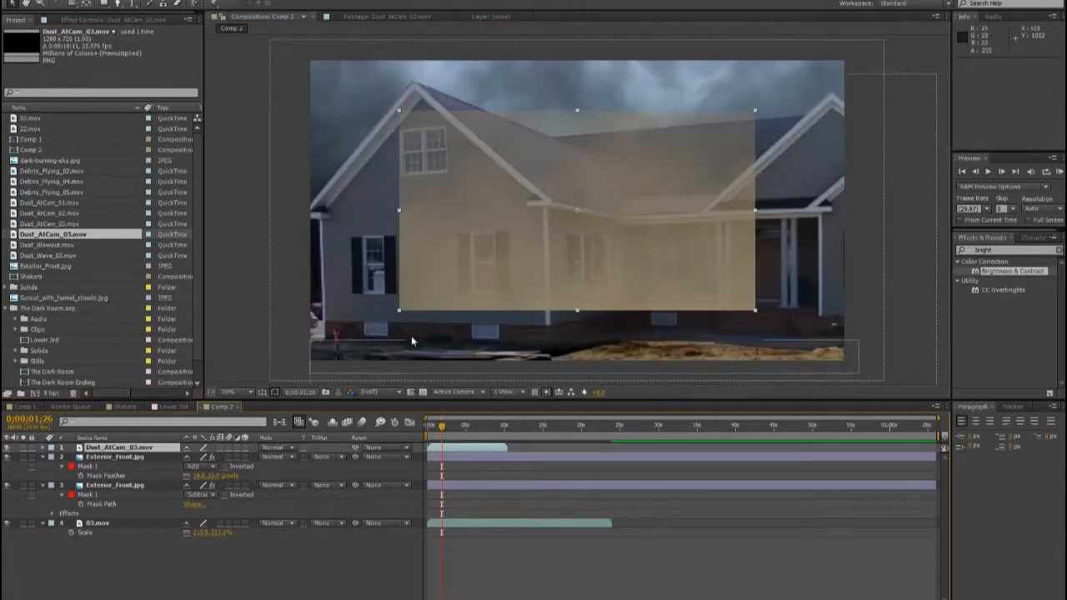
Scale the Dust_AtCam_03.mov layer to 157% and shift it slightly earlier in time.
key("s")
left_click_drag(198, 457, 230, 458)
left_click_drag(451, 448, 440, 448)
Add Dust_AtCam_02.mov between the house layers and 03.mov, scale it to 156%, and check the dust over time.
left_click_drag(12, 225, 86, 508)
key("s")
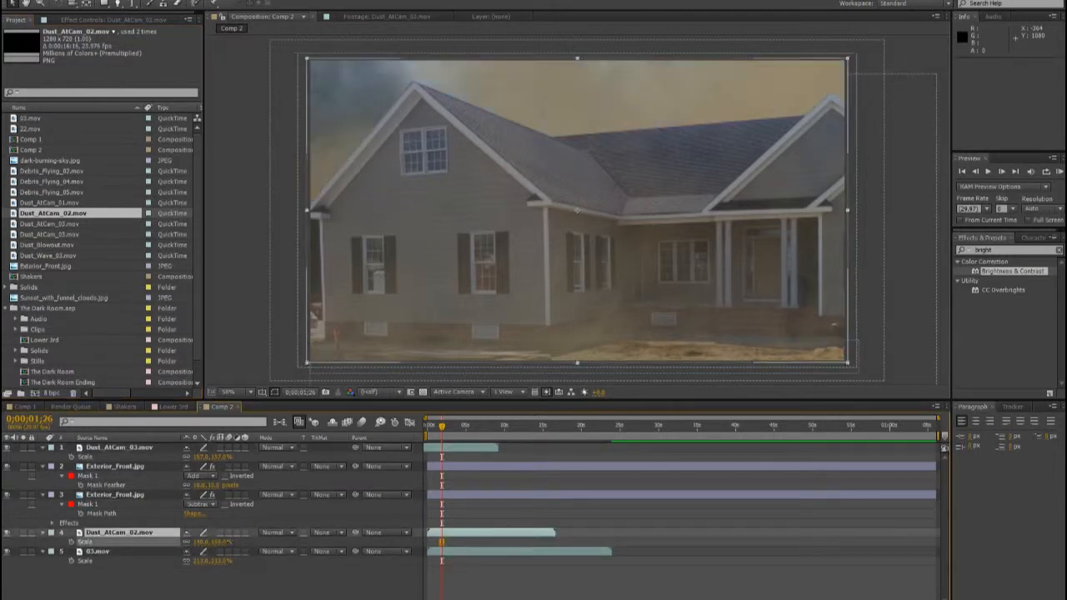
left_click(156, 583)
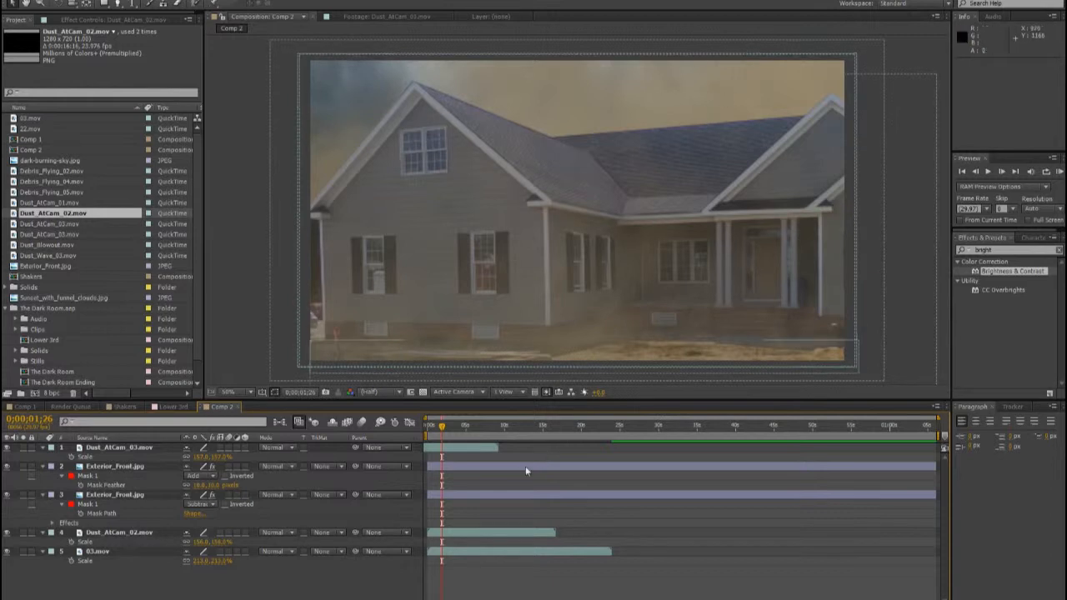
left_click_drag(433, 430, 461, 437)
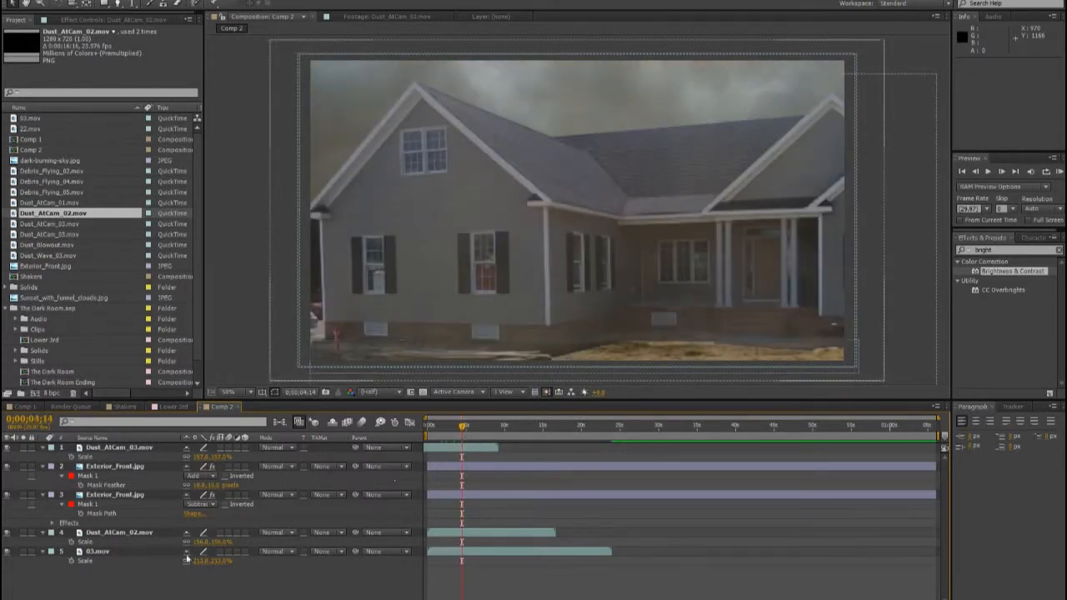
Apply the Tint effect to the 03.mov cloud layer.
left_click(111, 552)
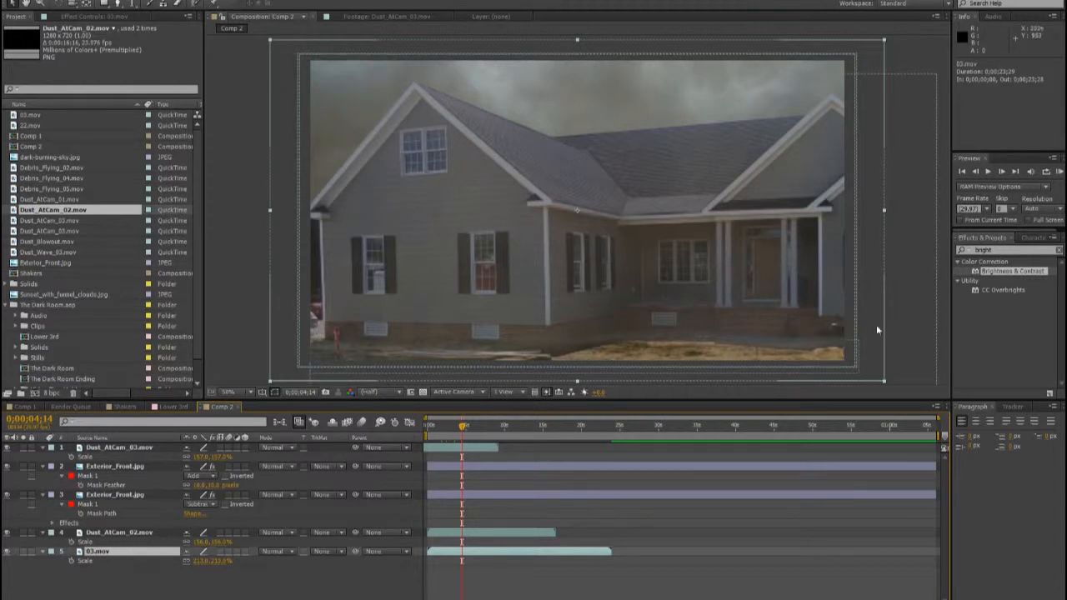
left_click_drag(1013, 251, 911, 253)
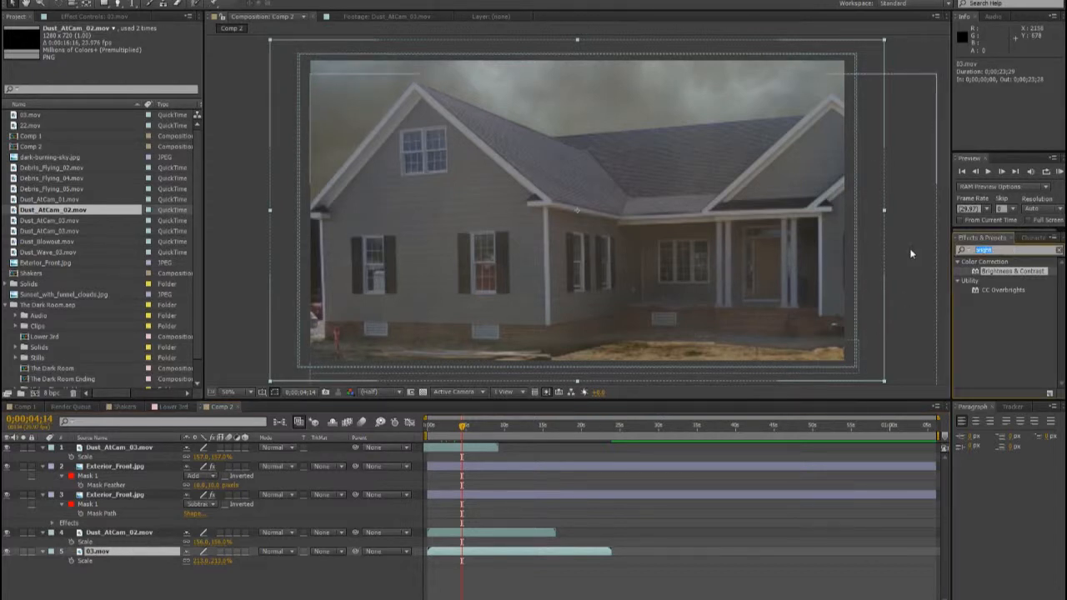
type("tint")
left_click_drag(974, 273, 106, 550)
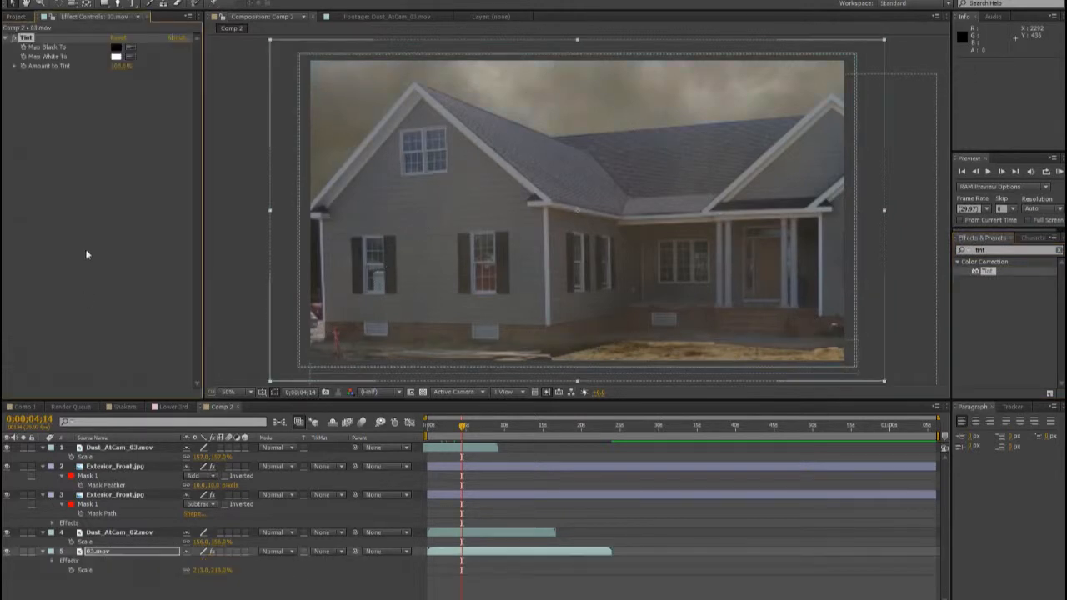
Set the Tint effect's Map White To colour on 03.mov to a muted olive grey.
left_click(115, 57)
left_click_drag(168, 111, 171, 113)
left_click(57, 70)
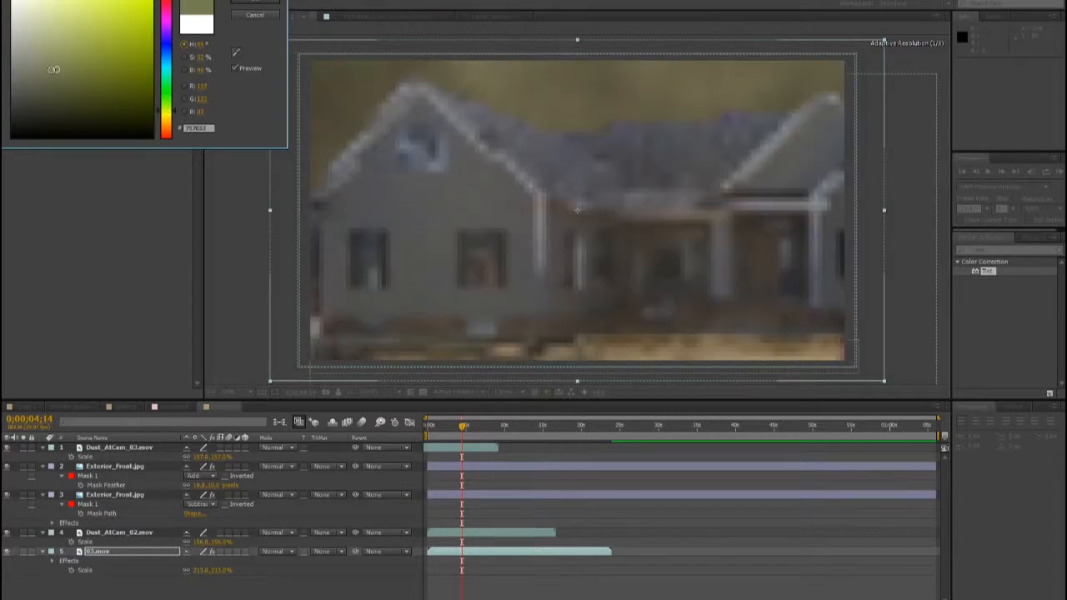
left_click_drag(48, 69, 37, 66)
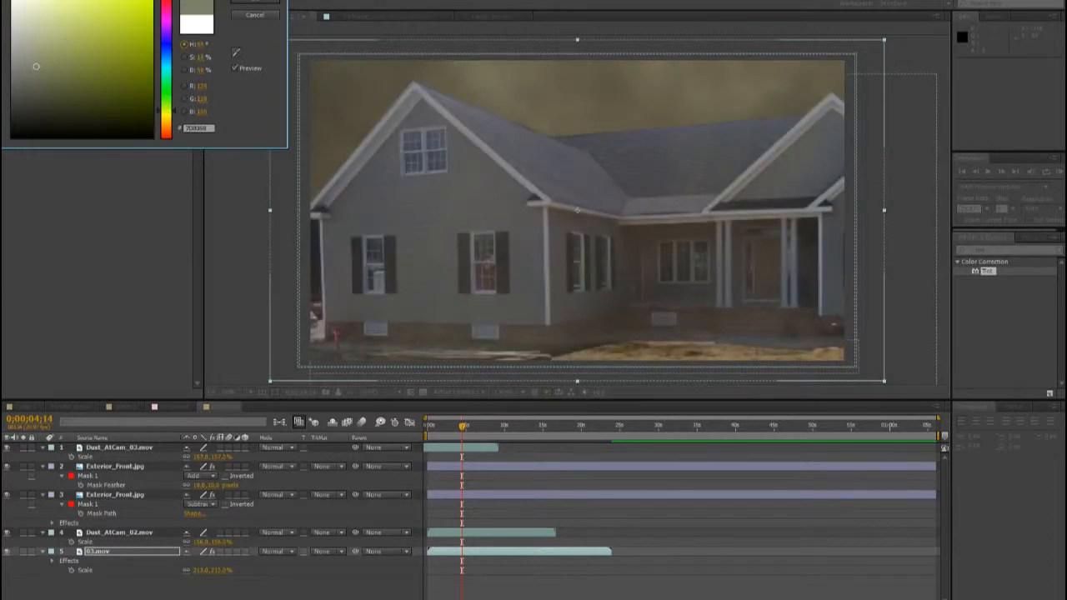
key("Return")
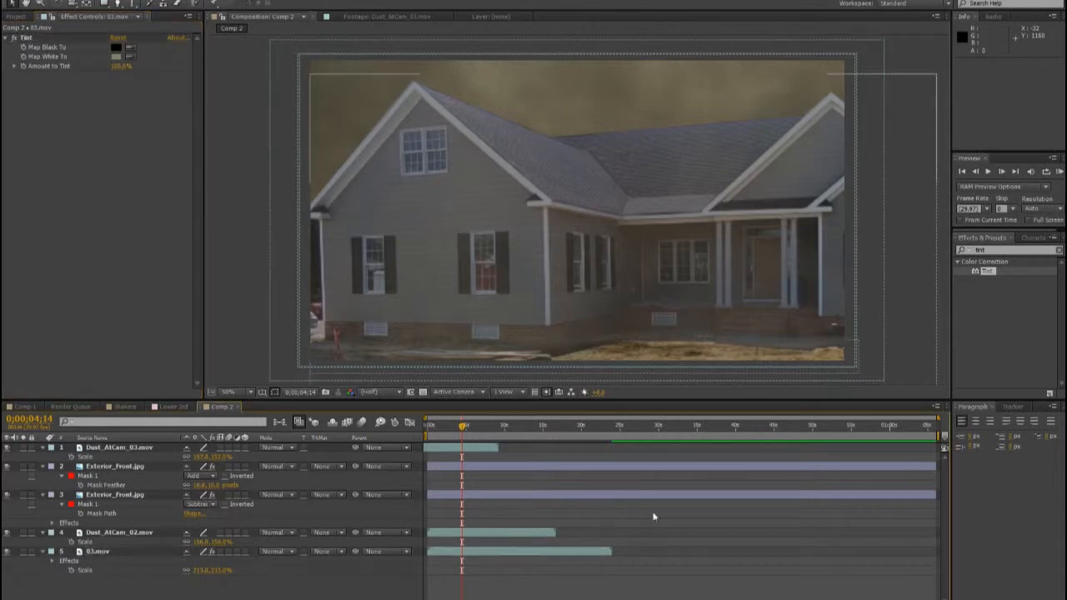
Check a later frame of the composition and play a RAM preview of the dusty storm scene.
mouse_move(462, 429)
left_mouse_down()
mouse_move(436, 434)
mouse_move(469, 435)
left_mouse_up()
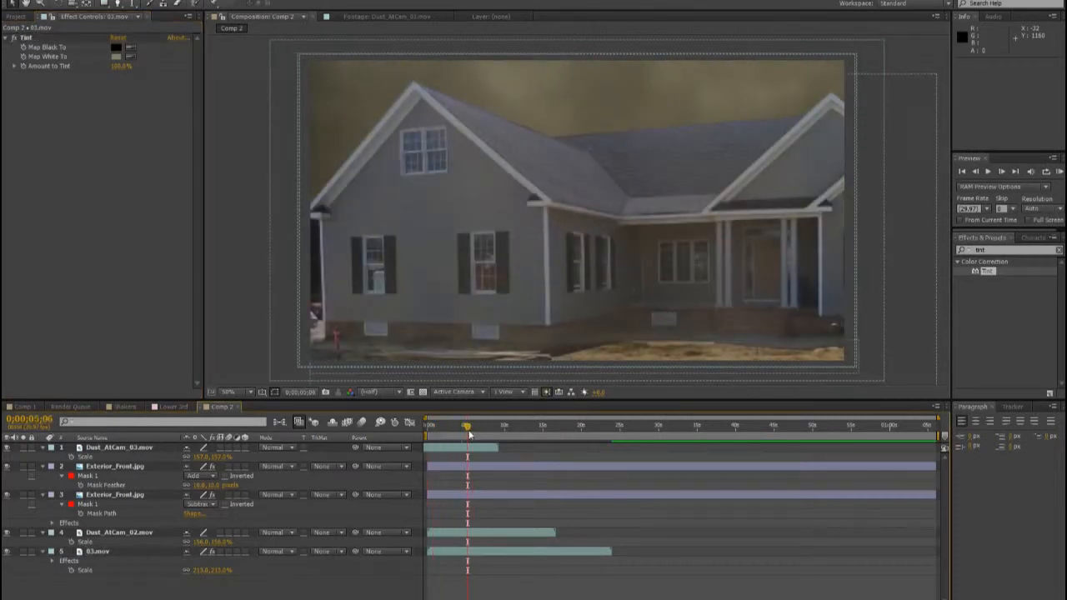
left_click(1059, 170)
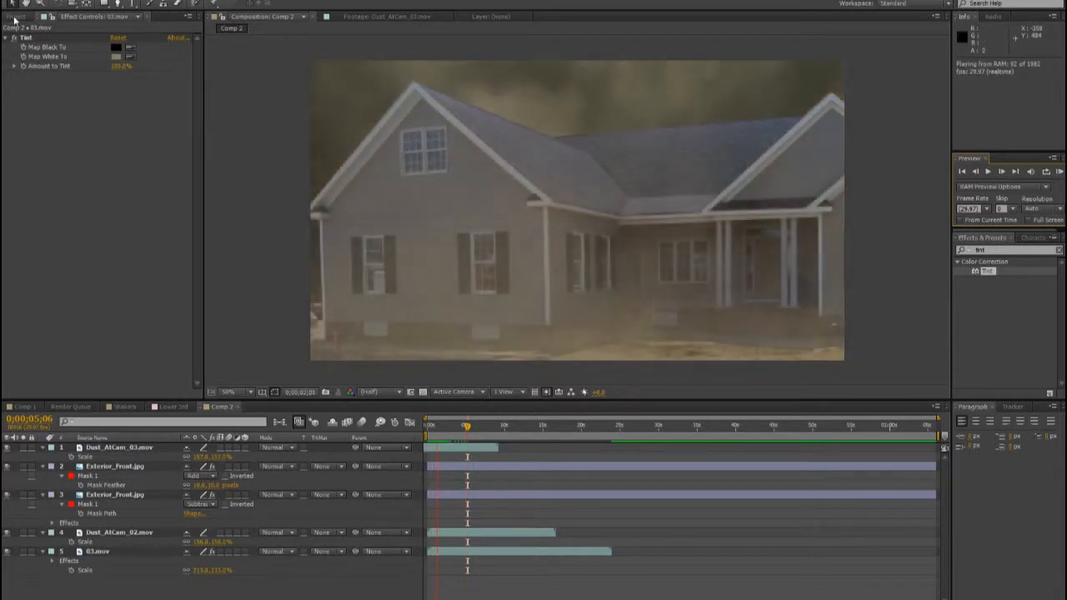
Stop the preview and create a composition named "camera shake\" using the HDTV 1080 29.97 preset.
key("space")
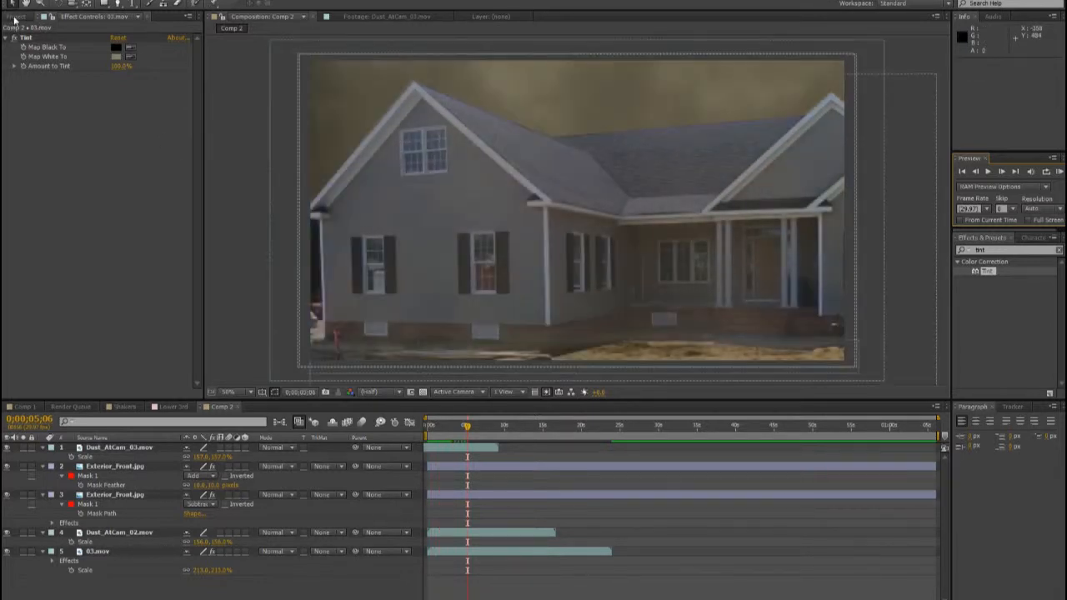
left_click(15, 17)
right_click(7, 343)
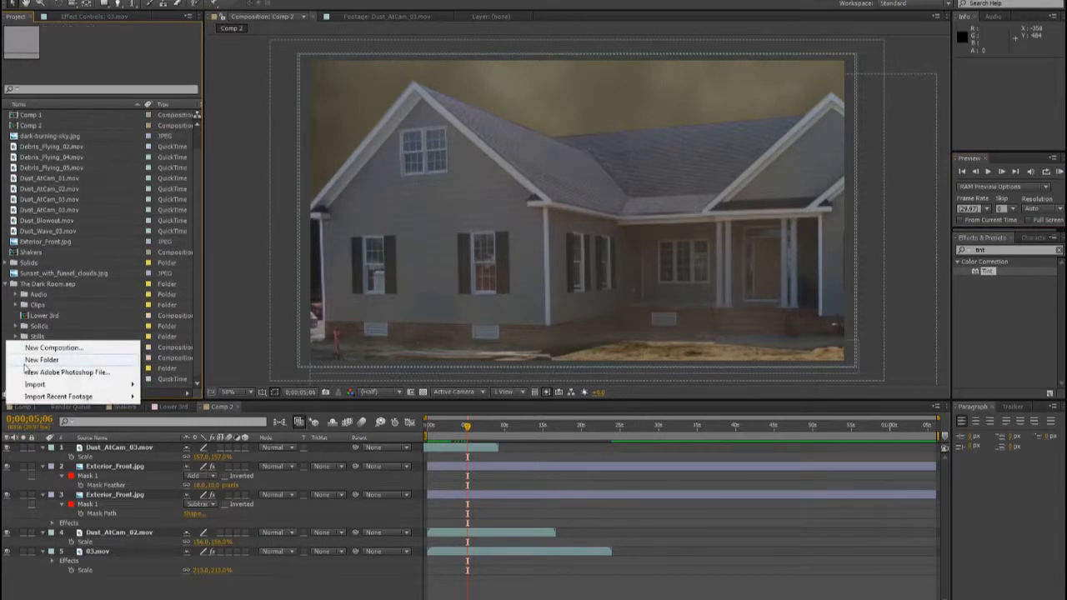
left_click(33, 346)
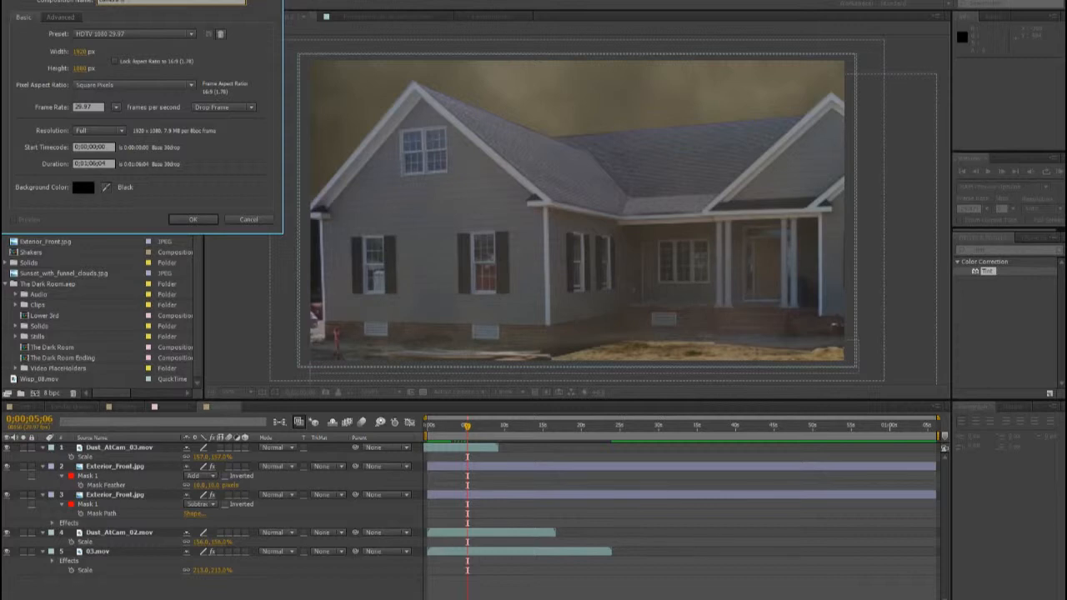
key("Return")
Add Comp 2 as a layer in the new camera shake composition and go to 0;00;00;04.
key("comma")
key("comma")
key("comma")
key("comma")
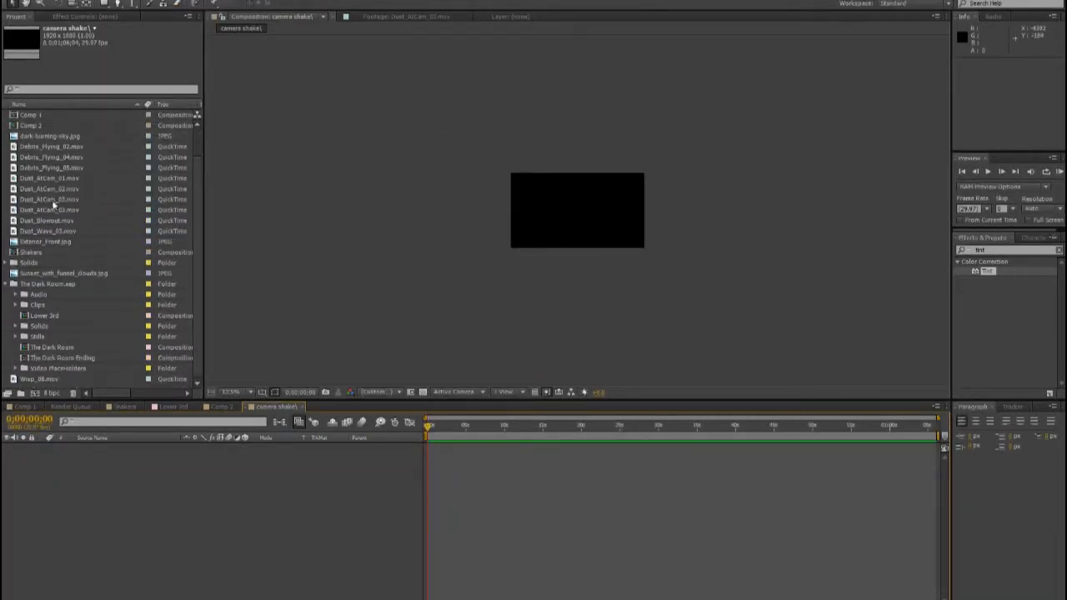
scroll(51, 201, "up", 1)
left_click(30, 156)
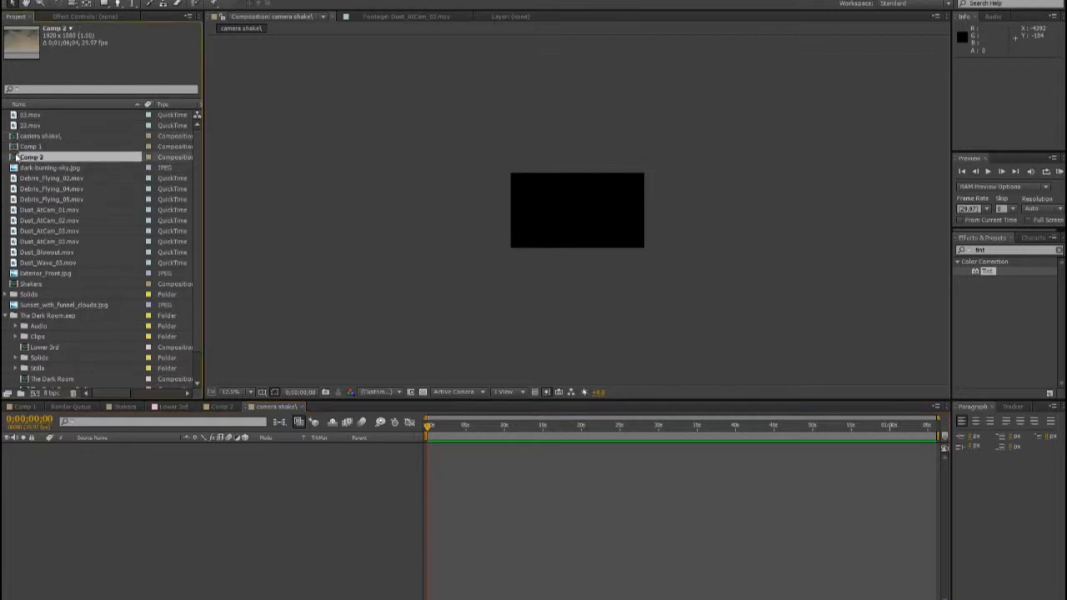
left_click_drag(12, 166, 167, 469)
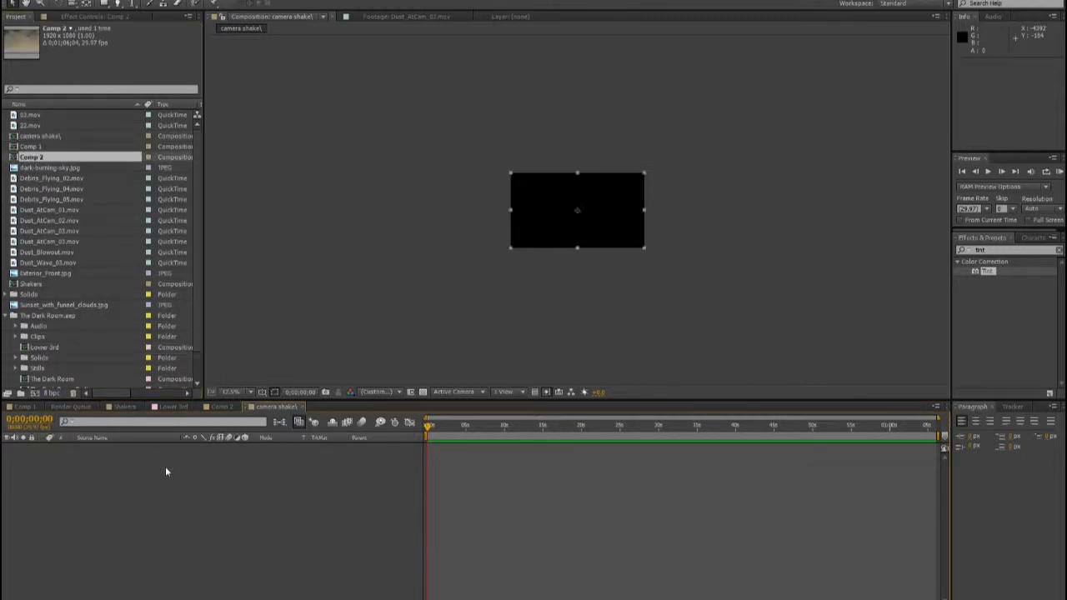
key("period")
key("period")
key("period")
left_click_drag(456, 426, 428, 427)
Find the camera shake presets, apply Real.Camera.Shake.1 to the Comp 2 layer, and play a RAM preview.
left_click_drag(1025, 249, 879, 250)
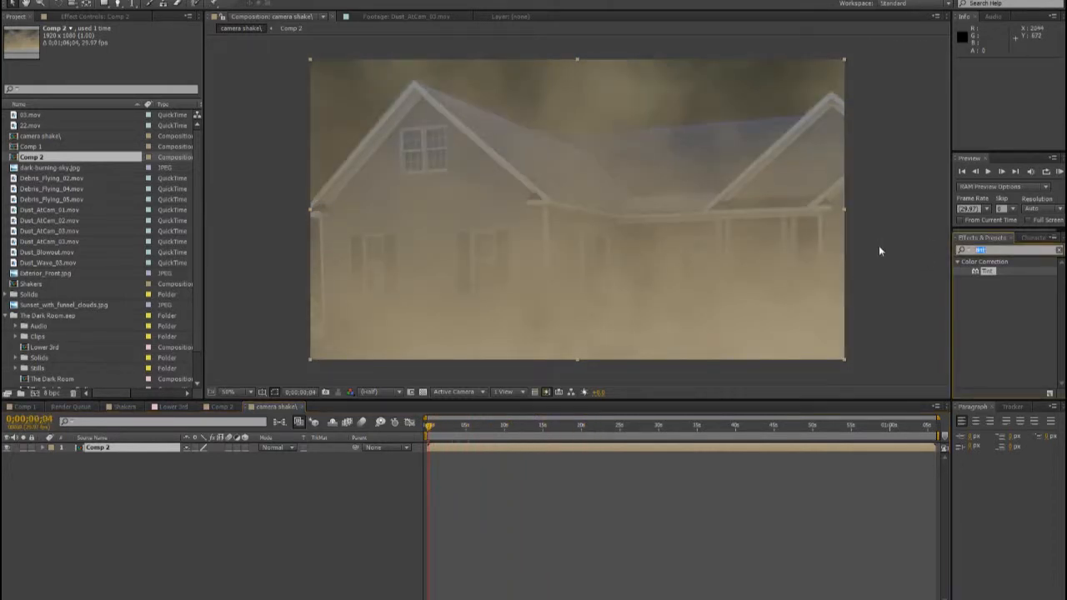
key("BackSpace")
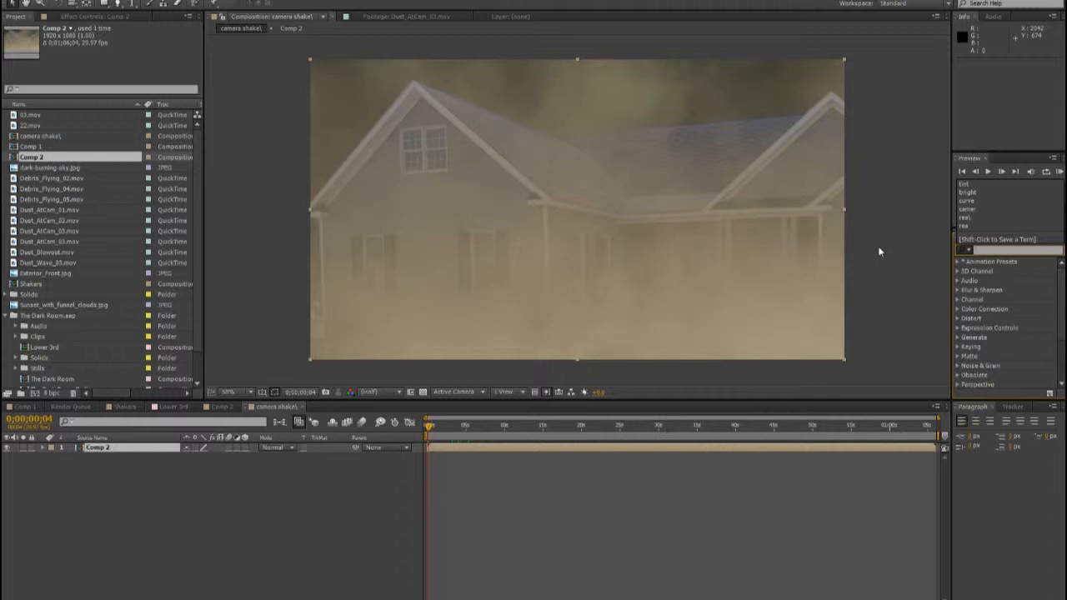
type("p")
key("BackSpace")
type("camera")
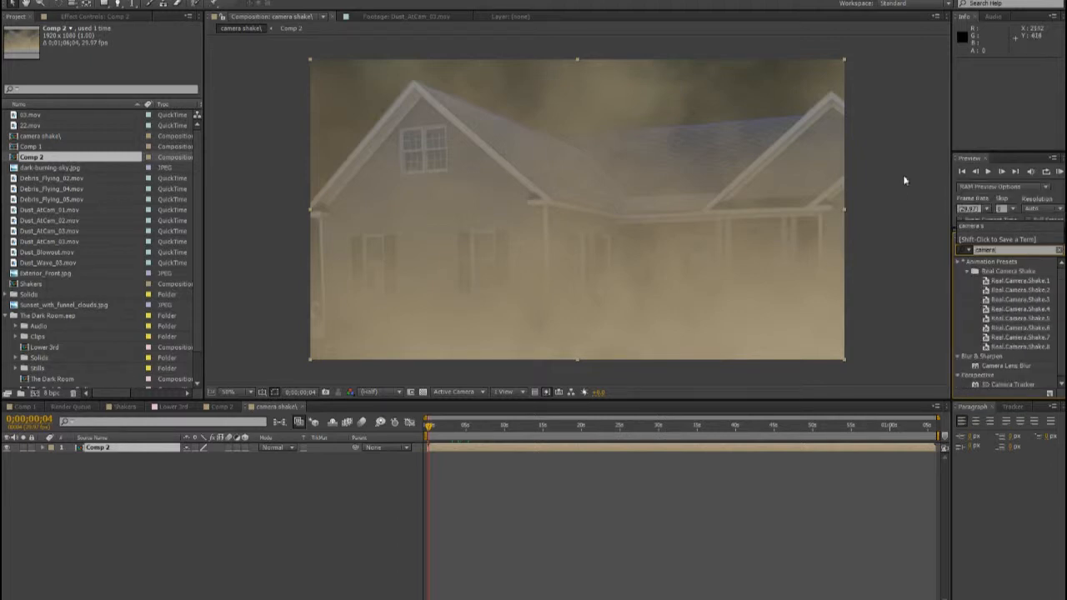
left_click_drag(987, 282, 724, 272)
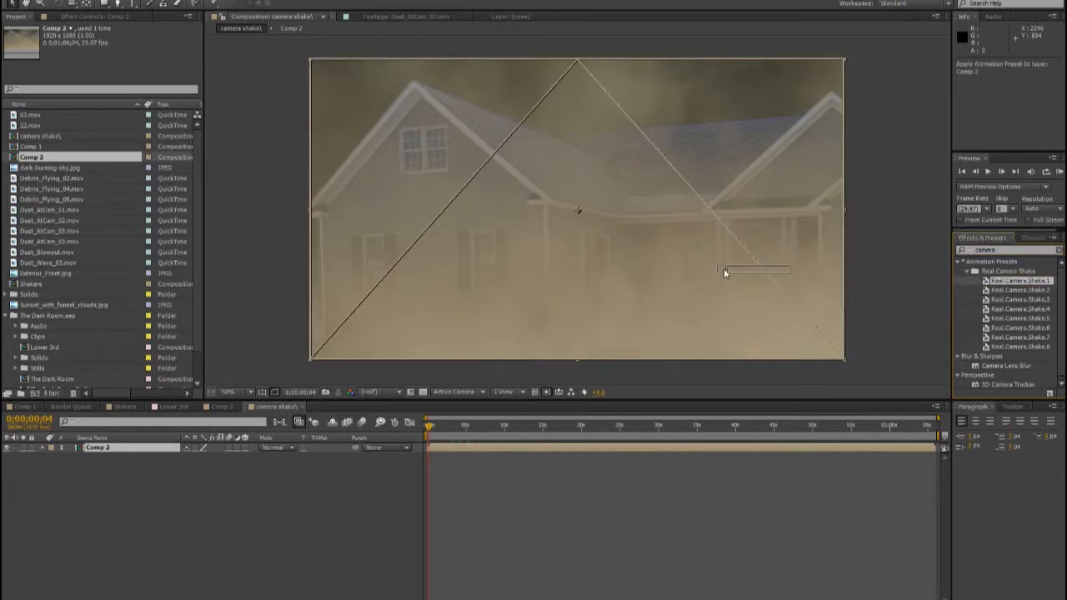
left_click_drag(724, 269, 724, 269)
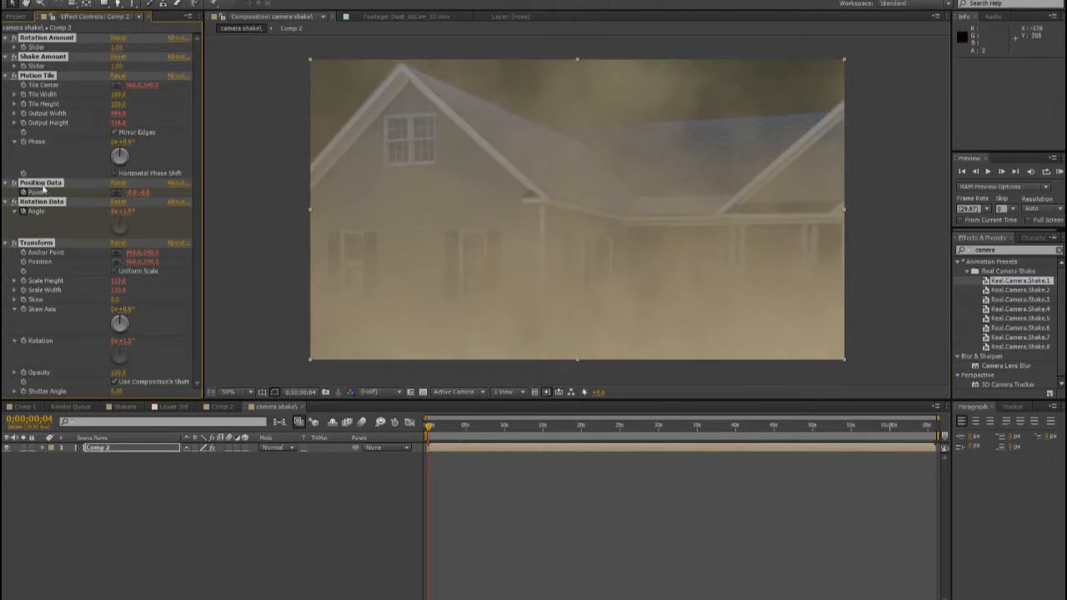
left_click(1057, 174)
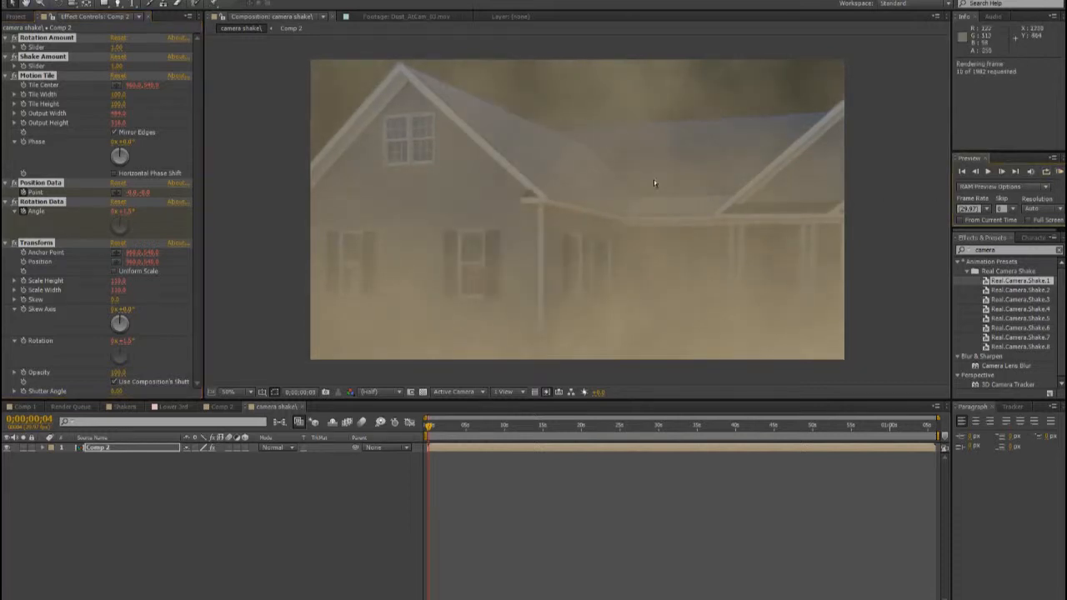